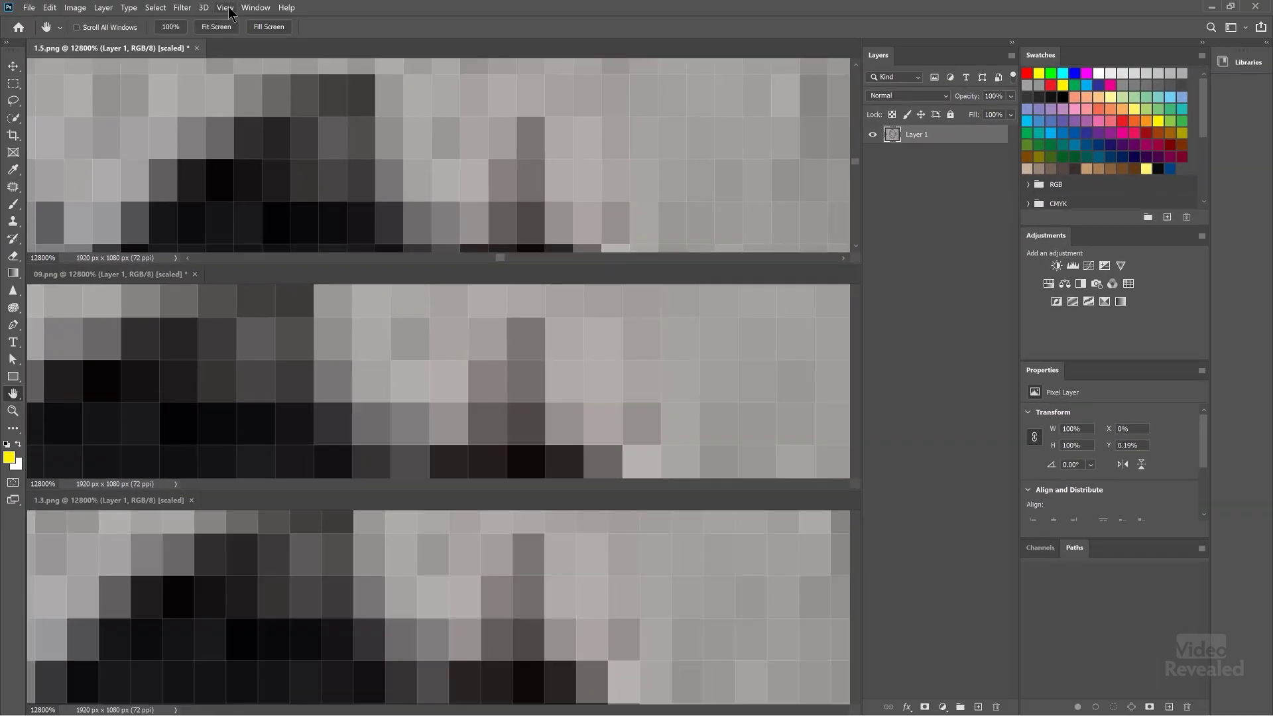
Turn off Pixel Aspect Ratio Correction for the 1.5.png, 09.png and 1.3.png images
click(226, 8)
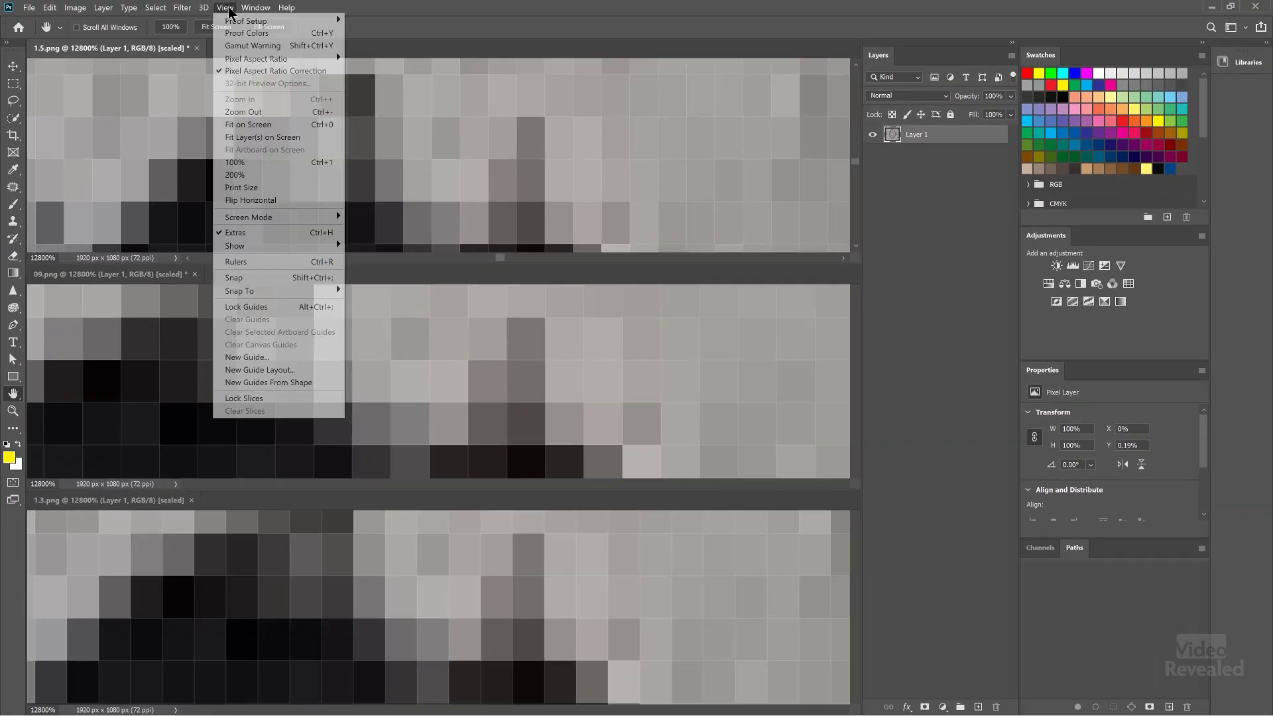
mouse_move(251, 63)
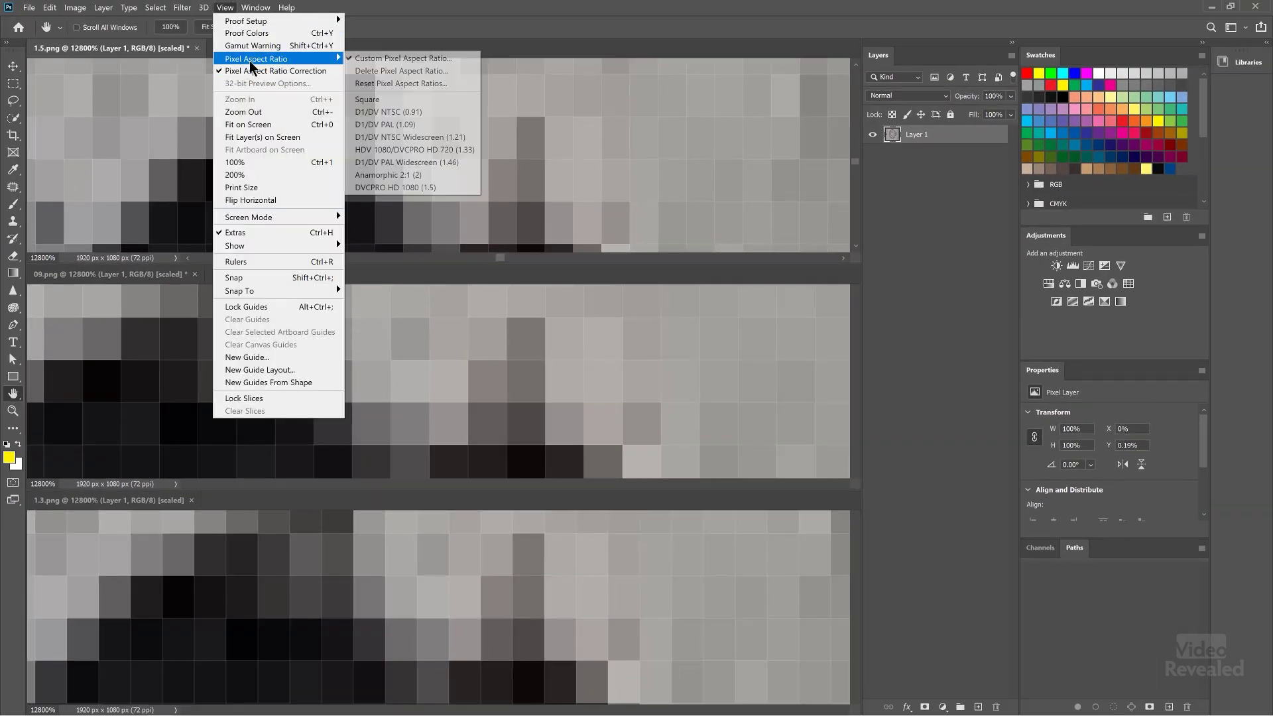
click(251, 71)
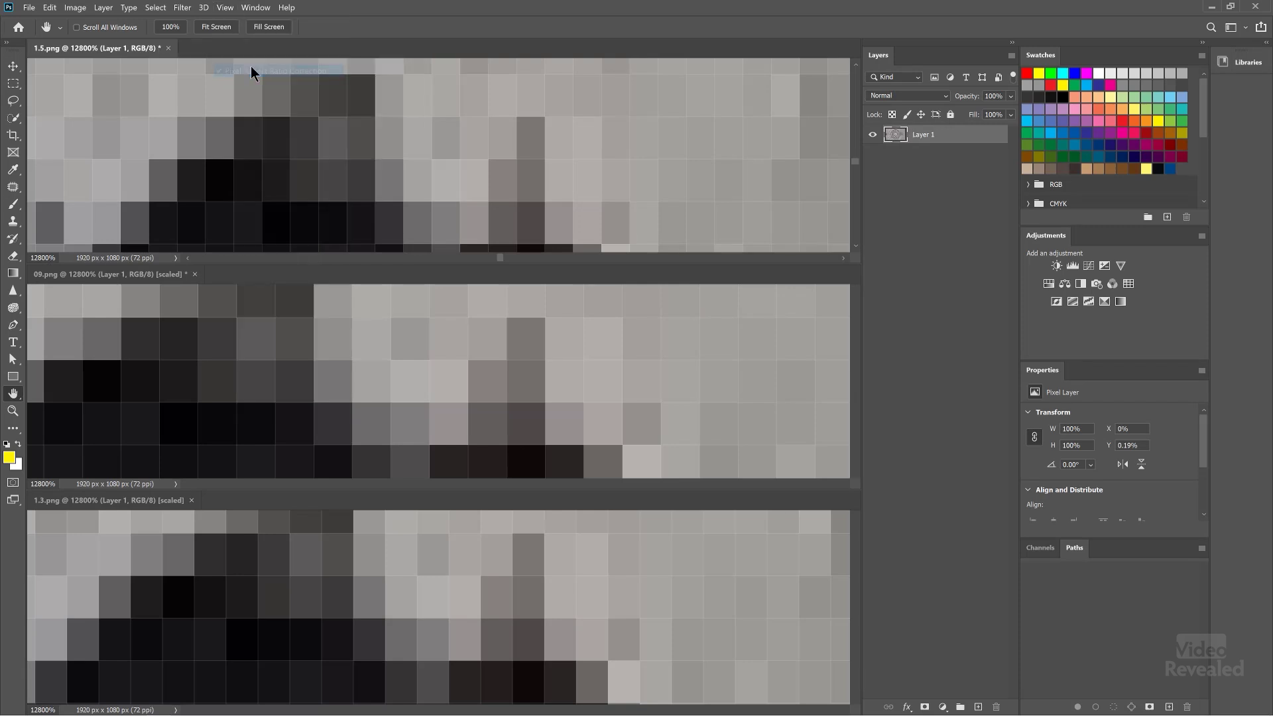
click(353, 348)
click(224, 8)
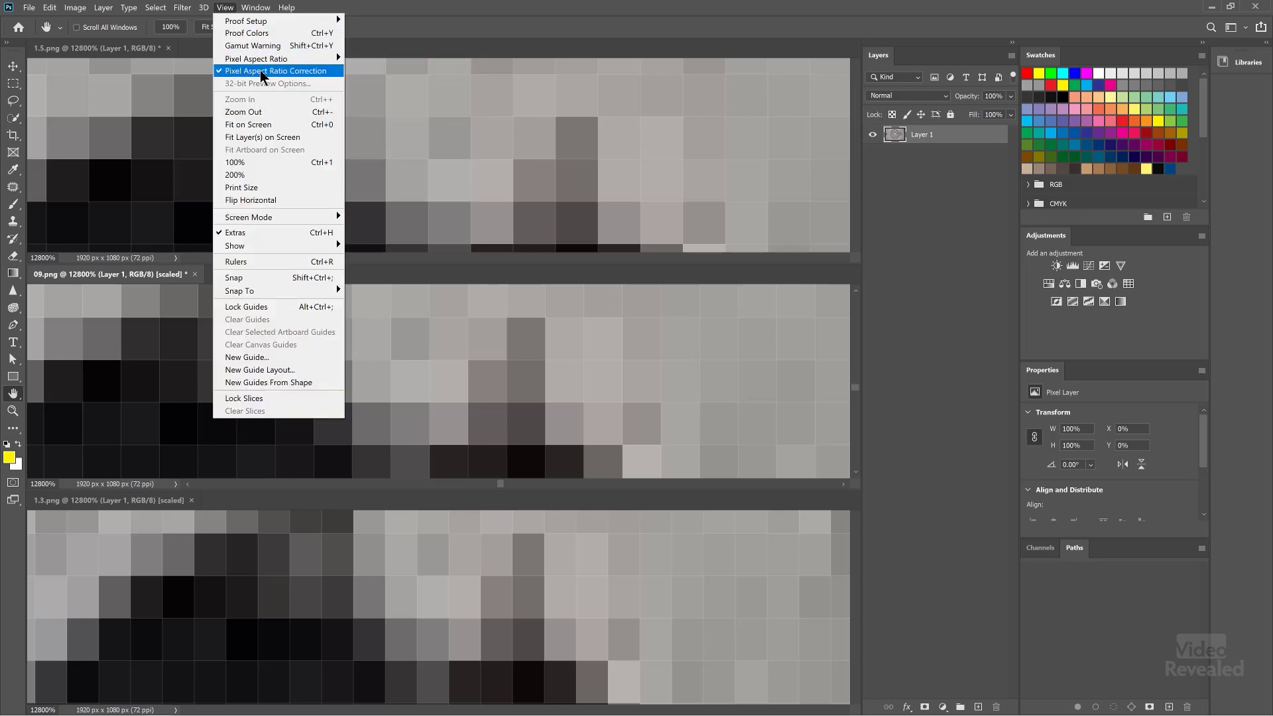
click(263, 71)
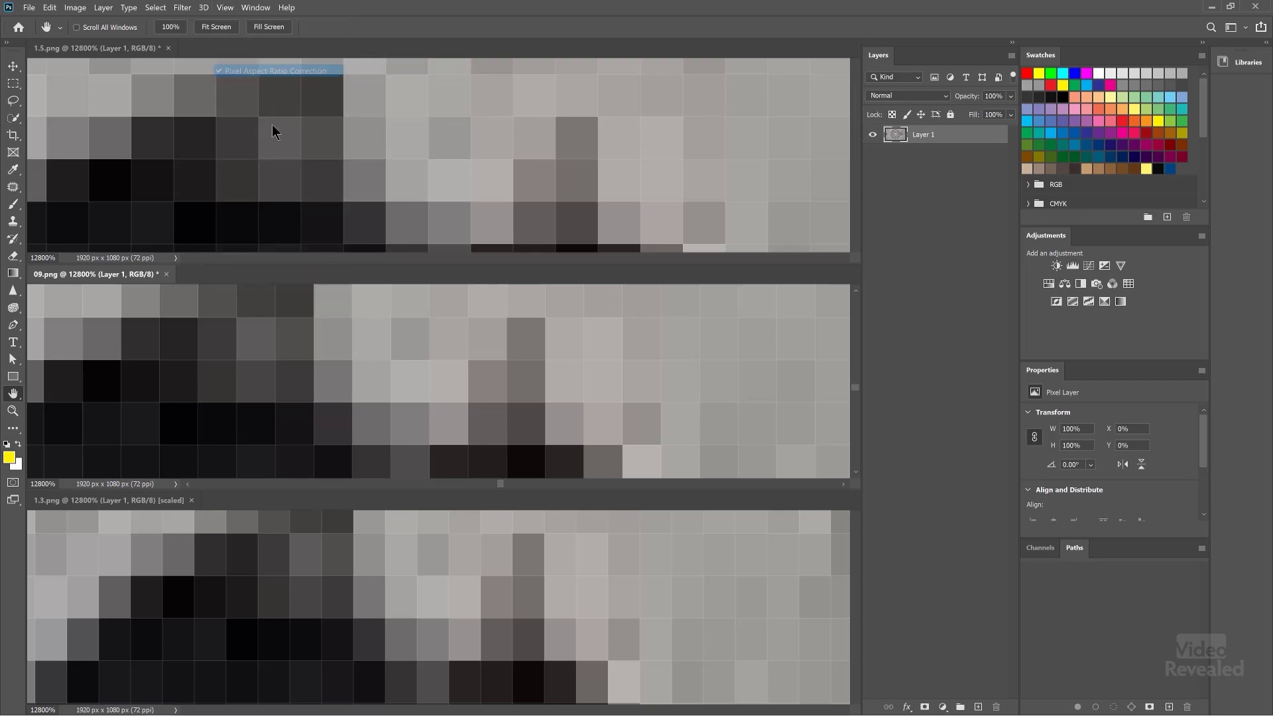
click(491, 574)
click(225, 9)
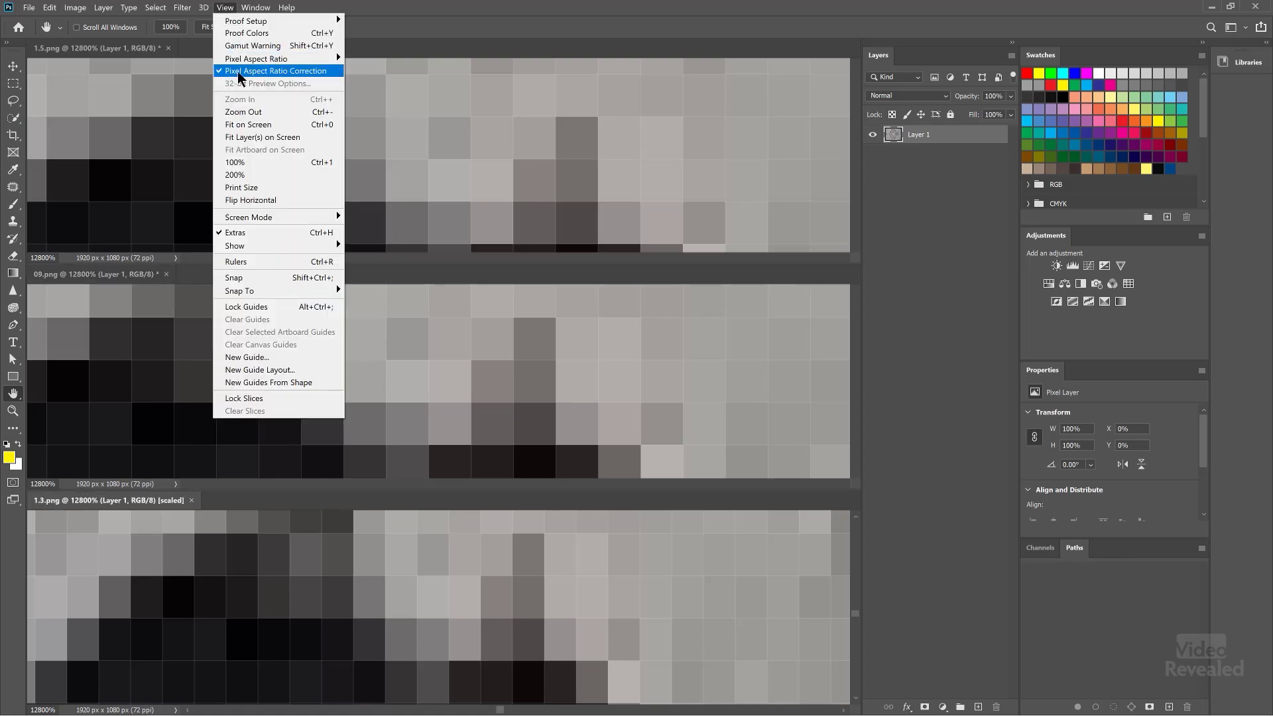
click(239, 71)
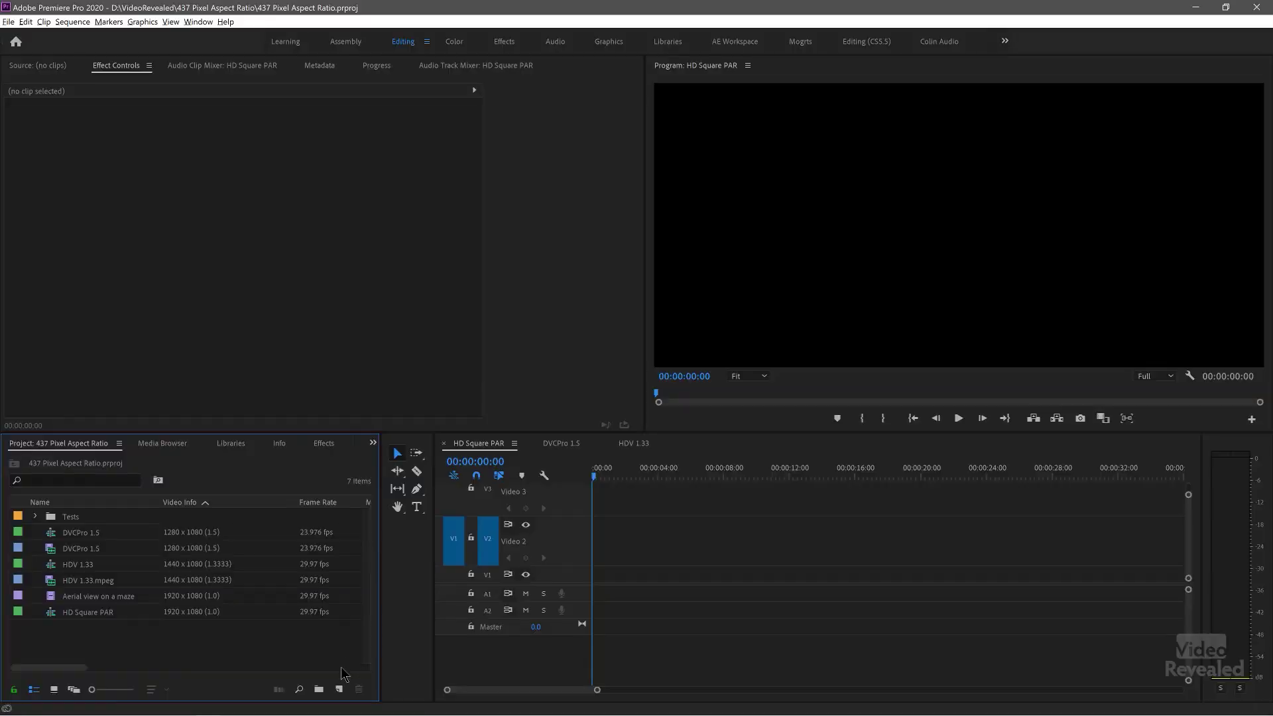
Switch to Premiere Pro, start a new sequence and examine the frame size of the Digital SLR preset DSLR 1080p30
click(338, 690)
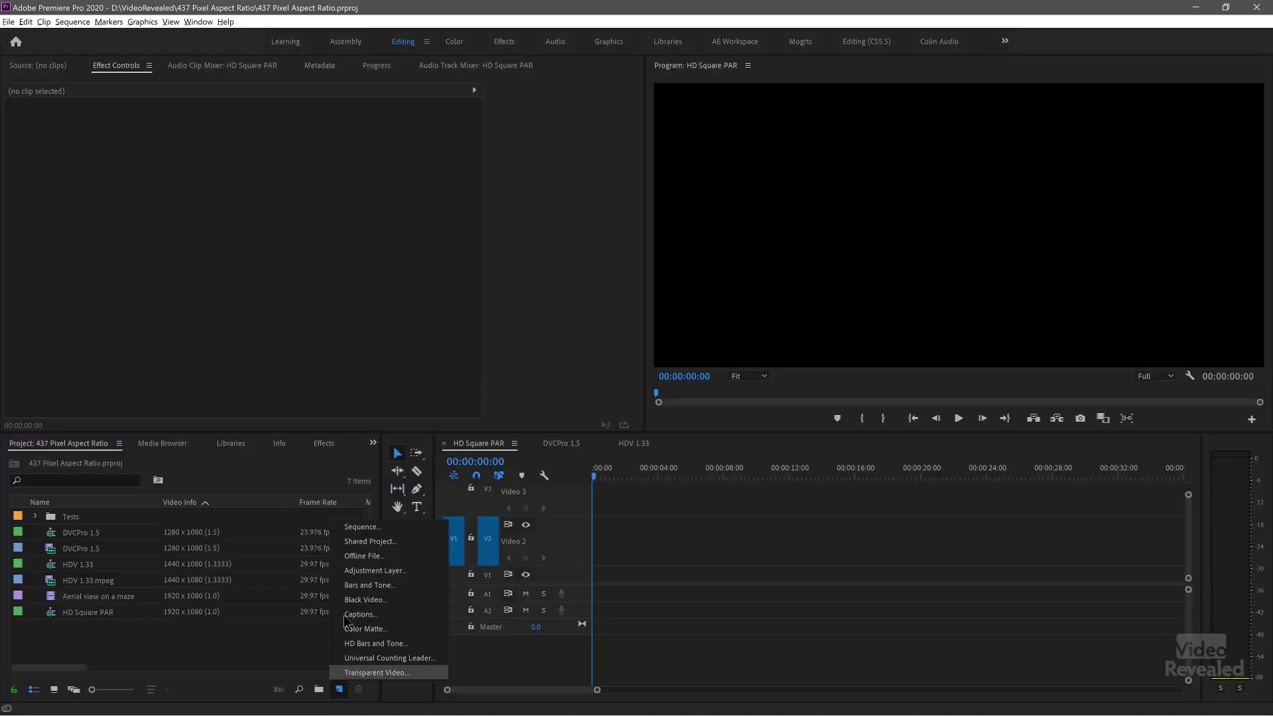
click(375, 524)
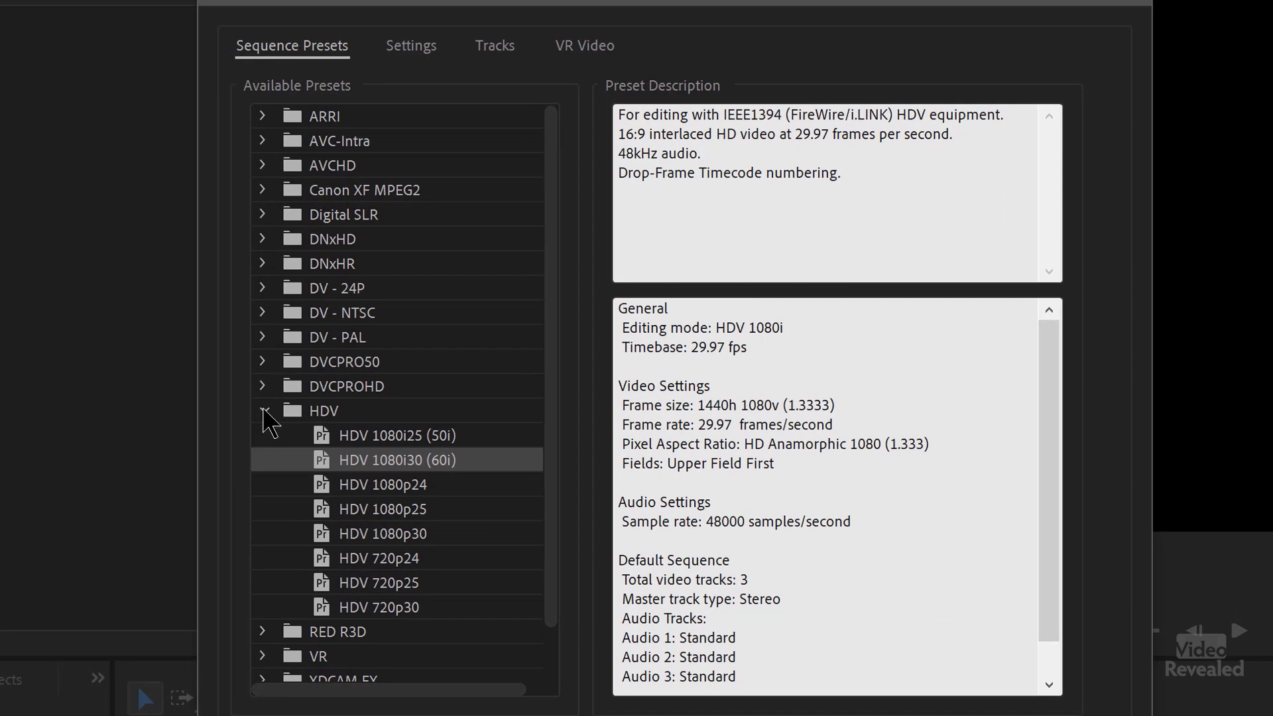
click(263, 411)
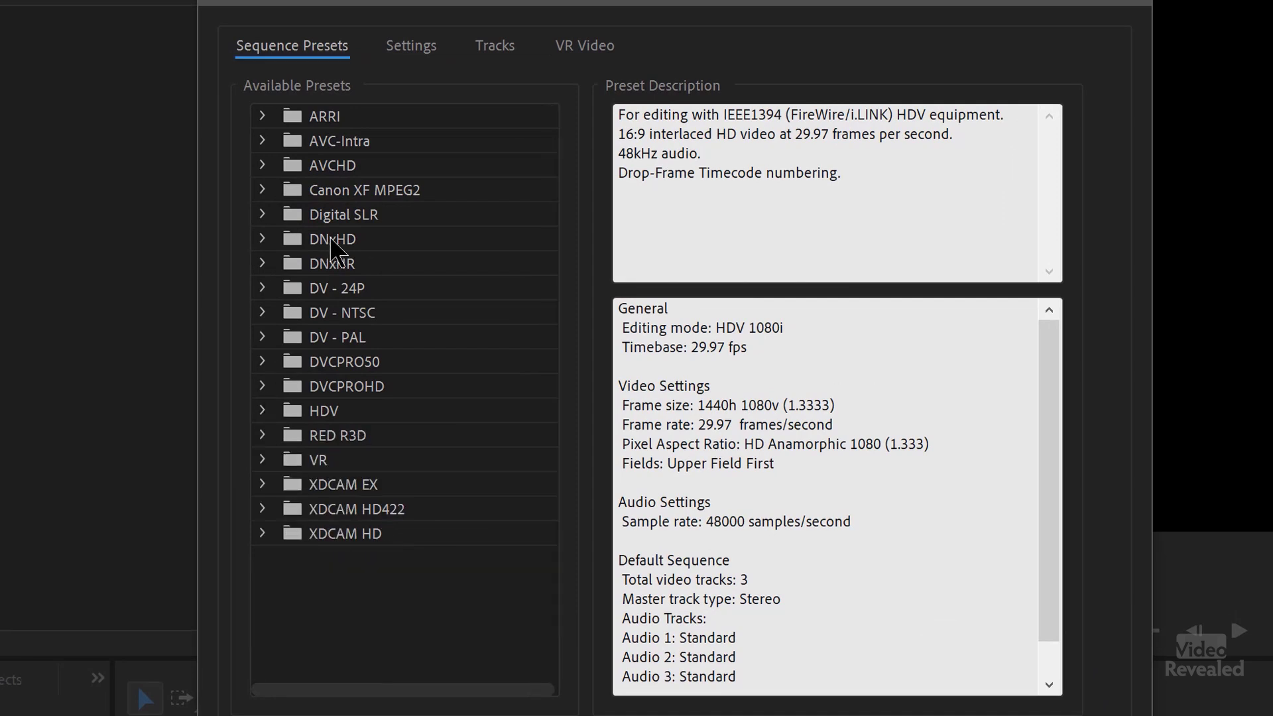
click(262, 215)
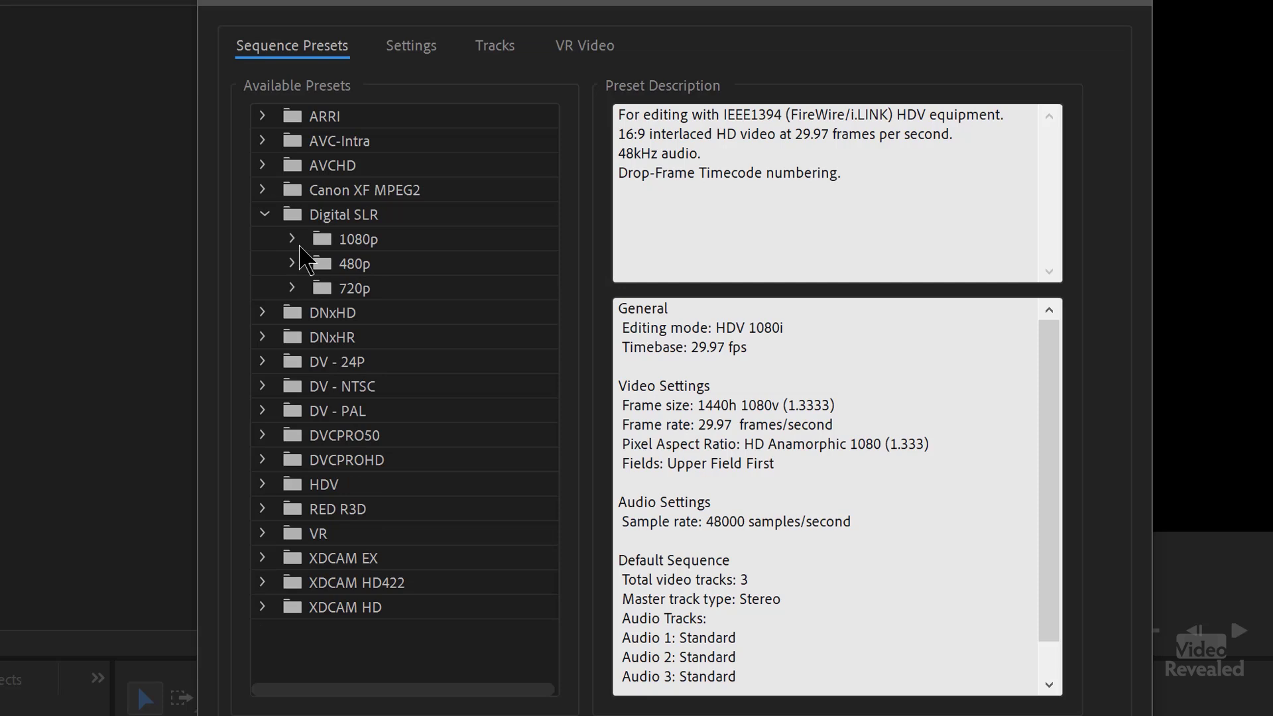
click(293, 239)
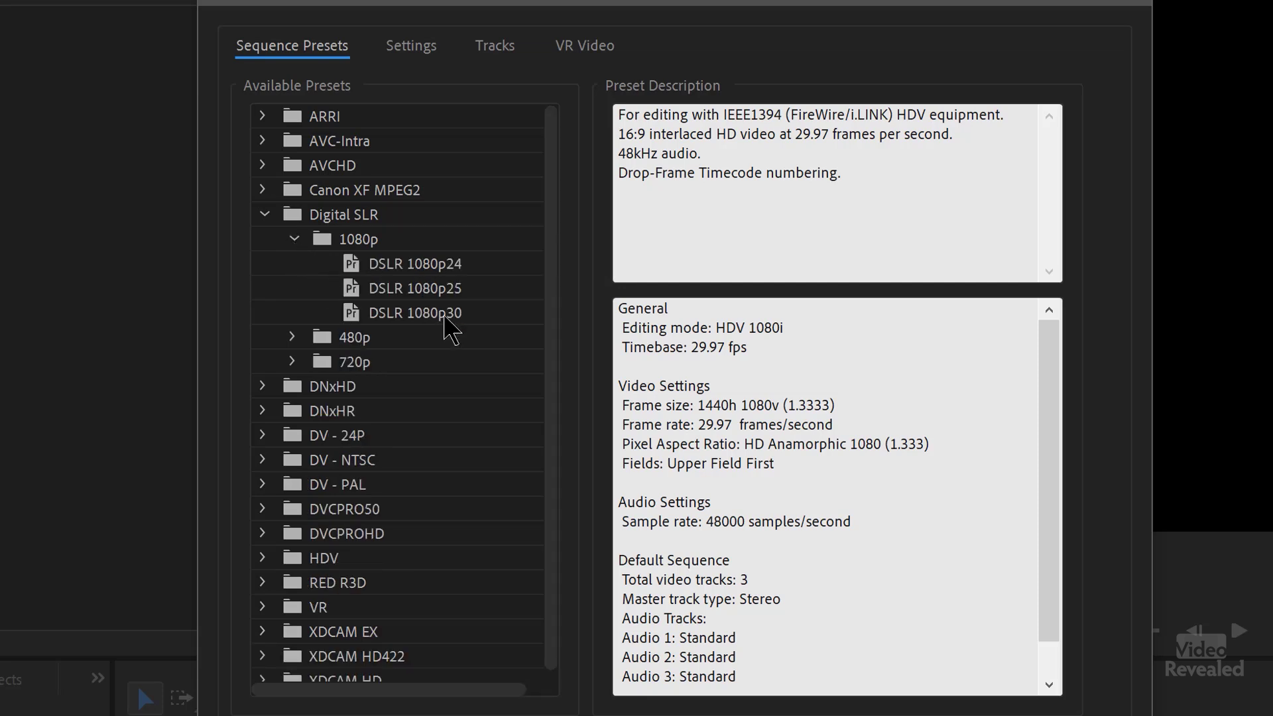
click(449, 318)
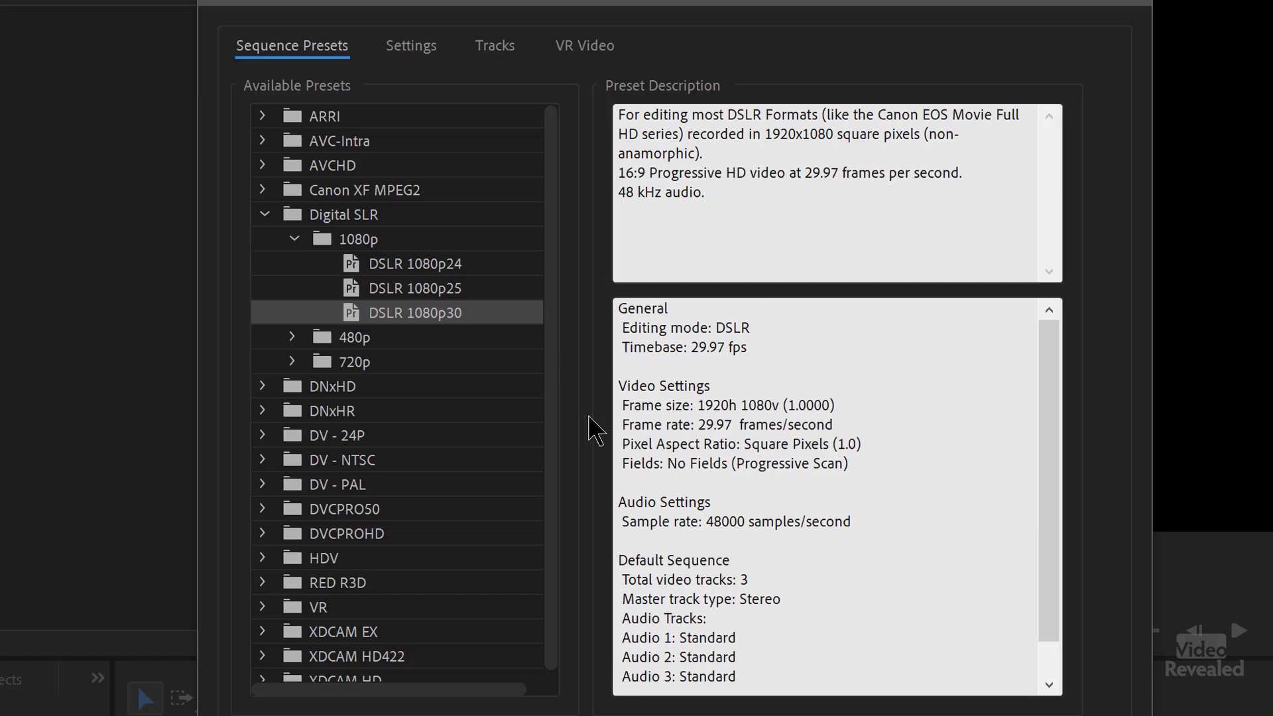
drag(616, 407, 842, 395)
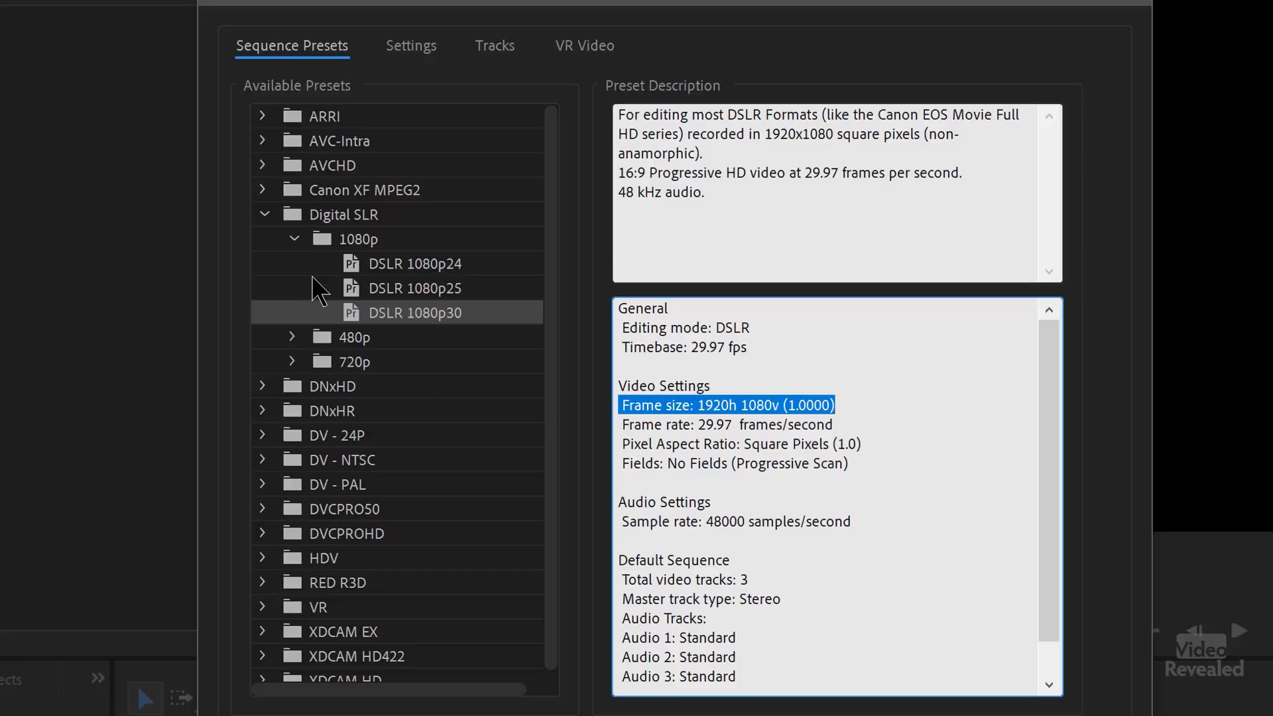
Examine the frame size and pixel aspect ratio of the DVCPROHD 1080p24 sequence preset
click(264, 214)
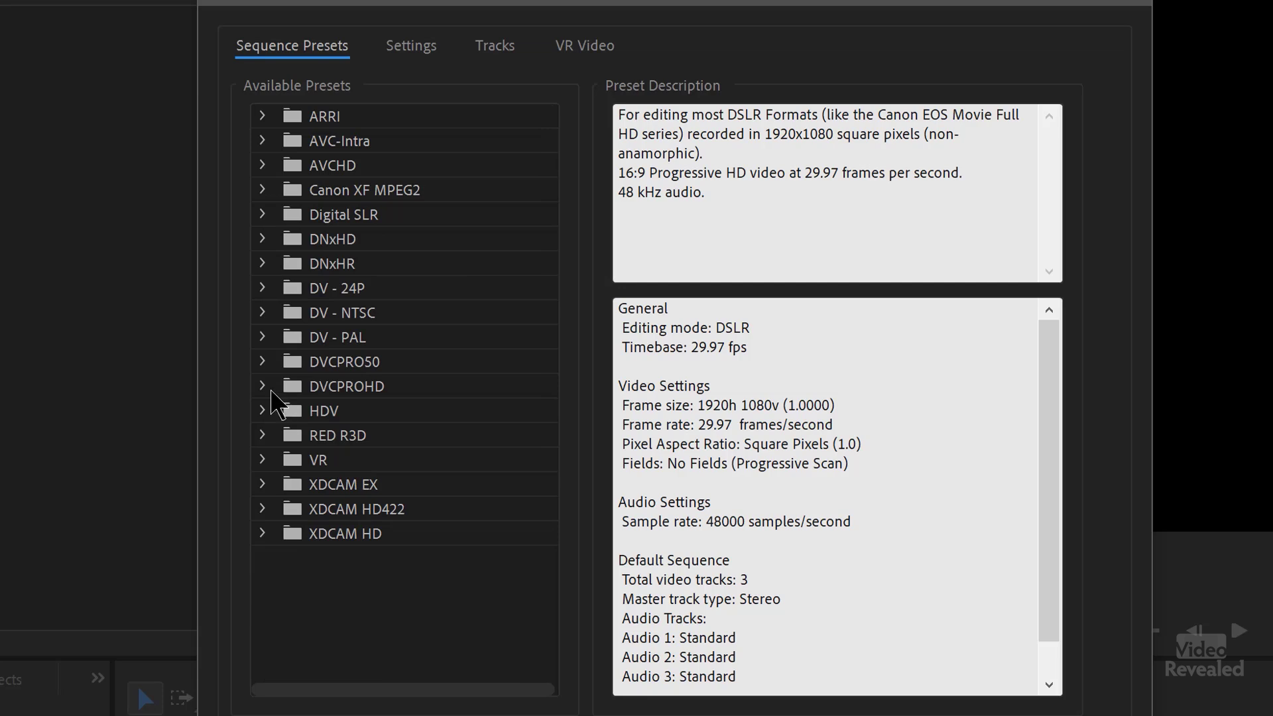
click(268, 387)
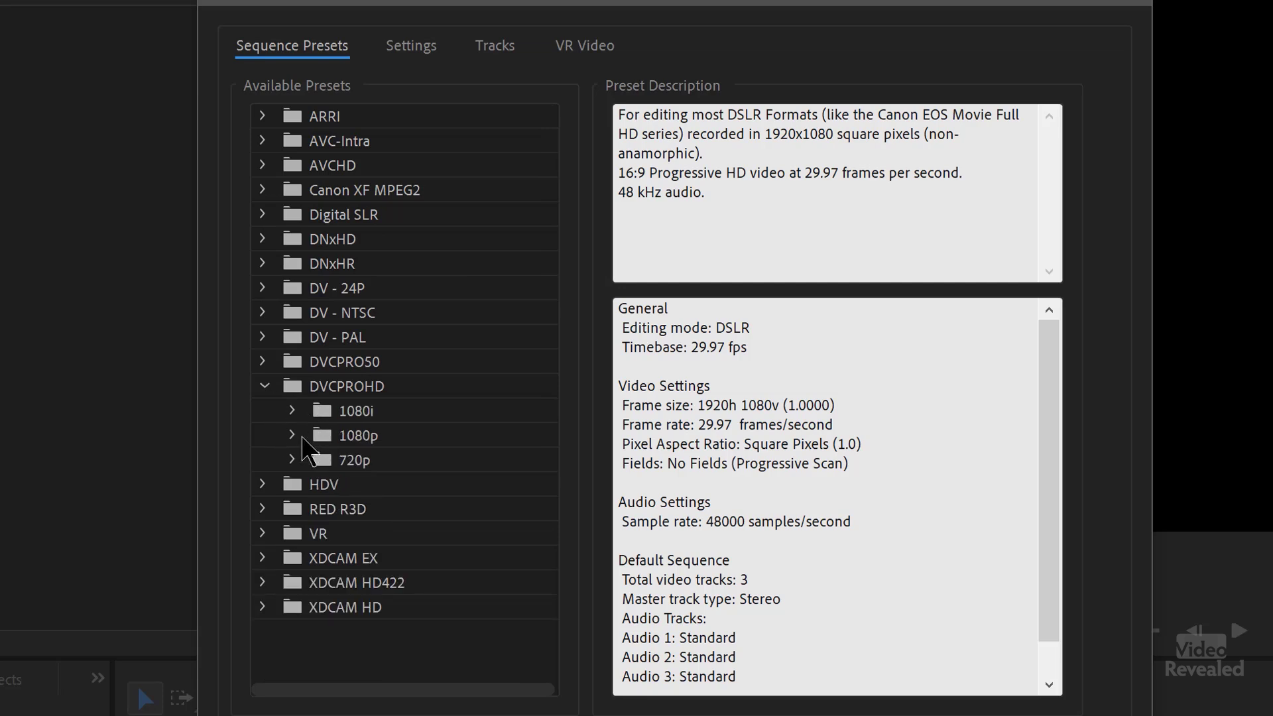
click(293, 435)
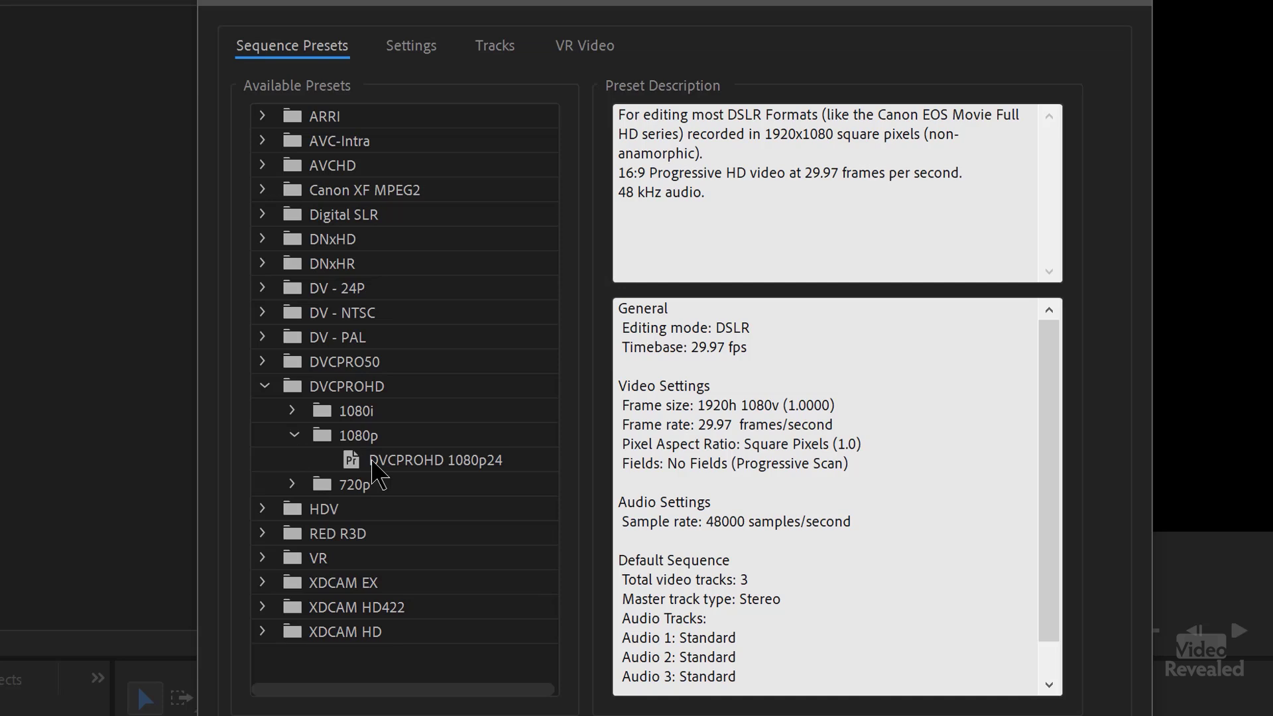
click(373, 463)
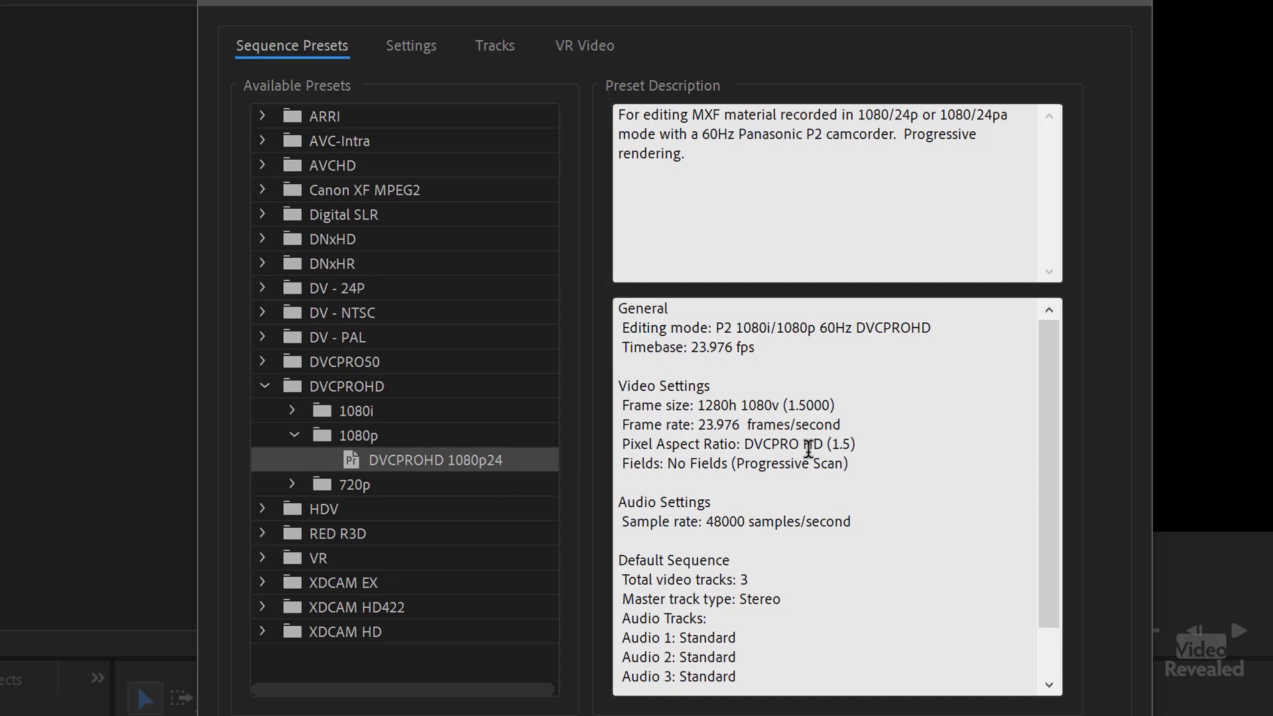
drag(837, 405, 617, 404)
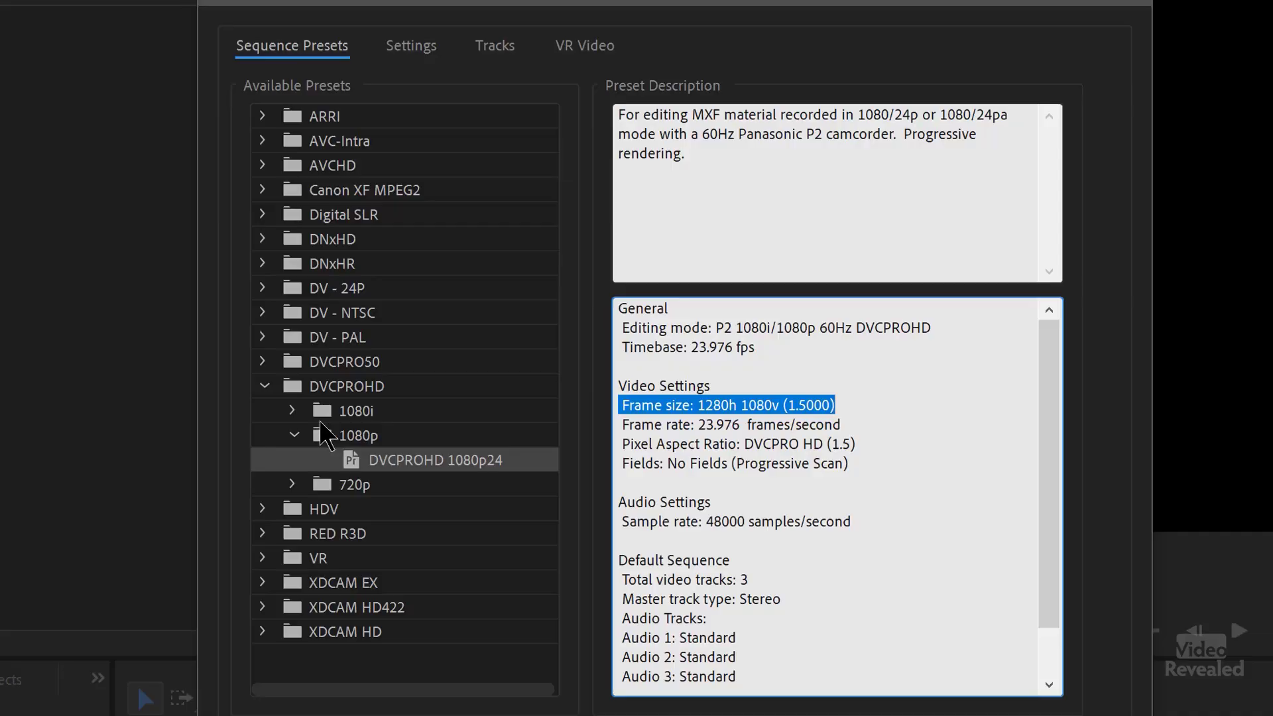
Examine the frame size and pixel aspect ratio of the HDV 1080p30 sequence preset
click(262, 386)
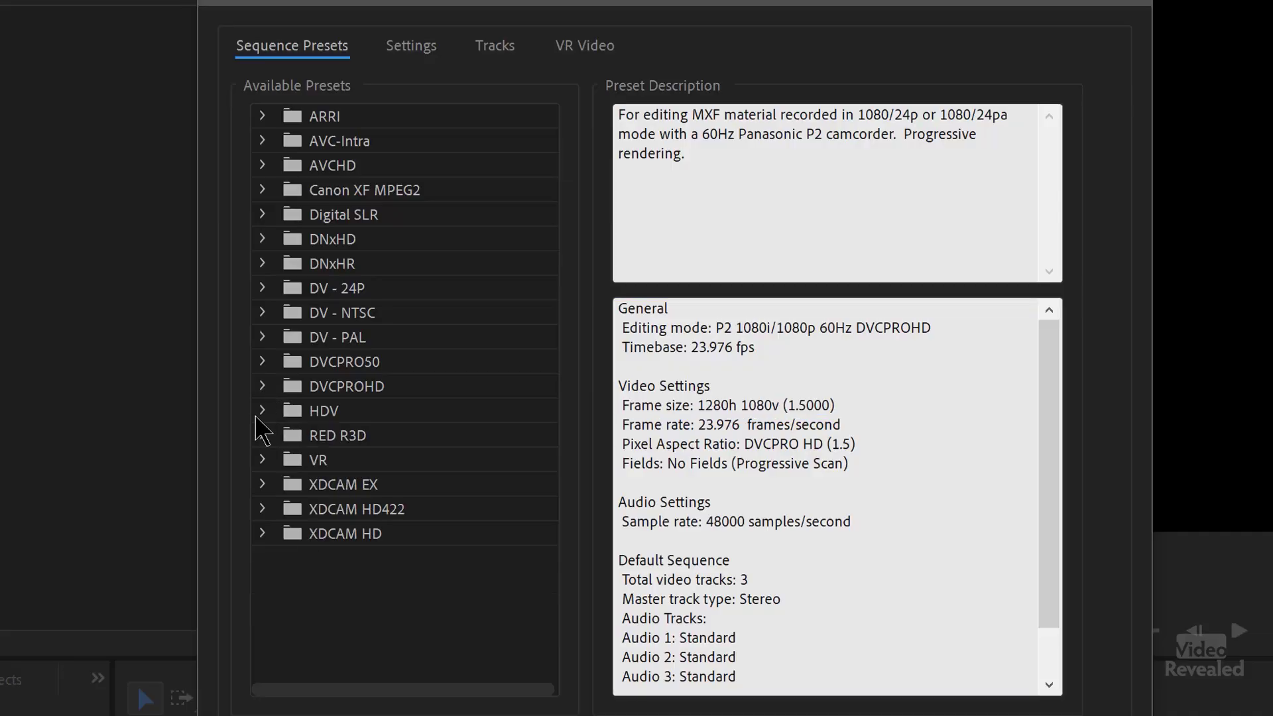
click(263, 411)
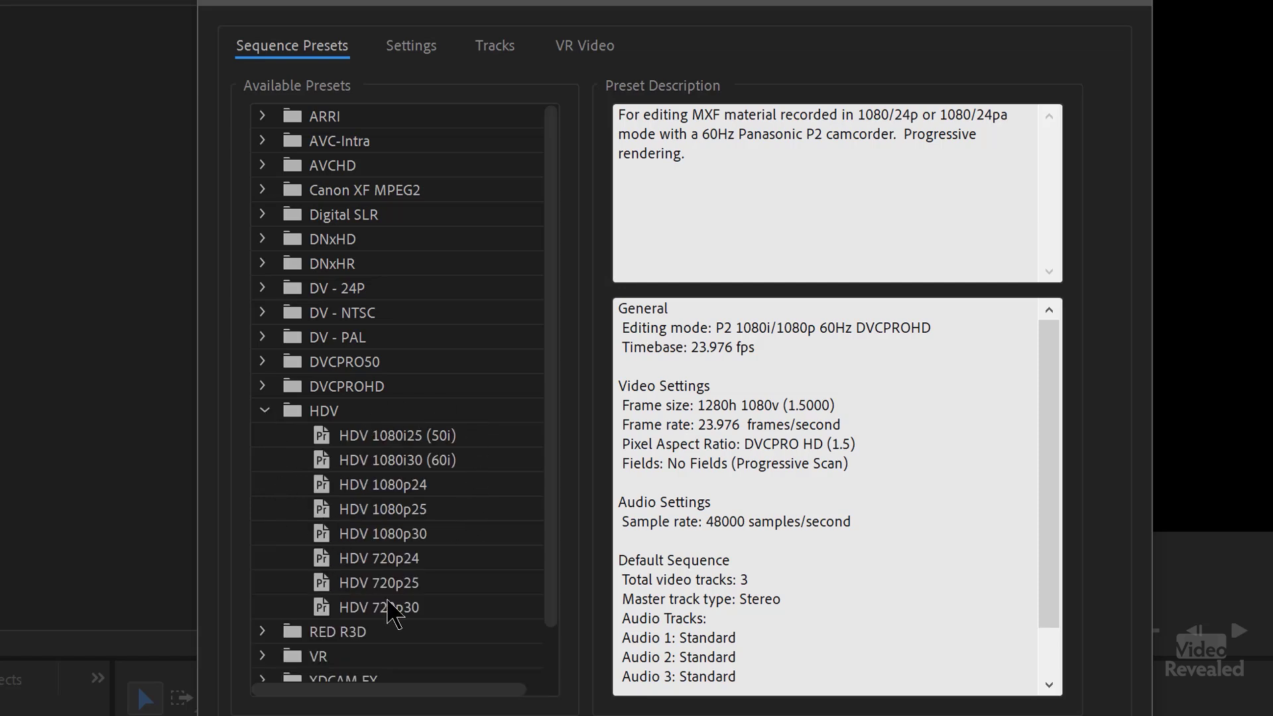
click(405, 531)
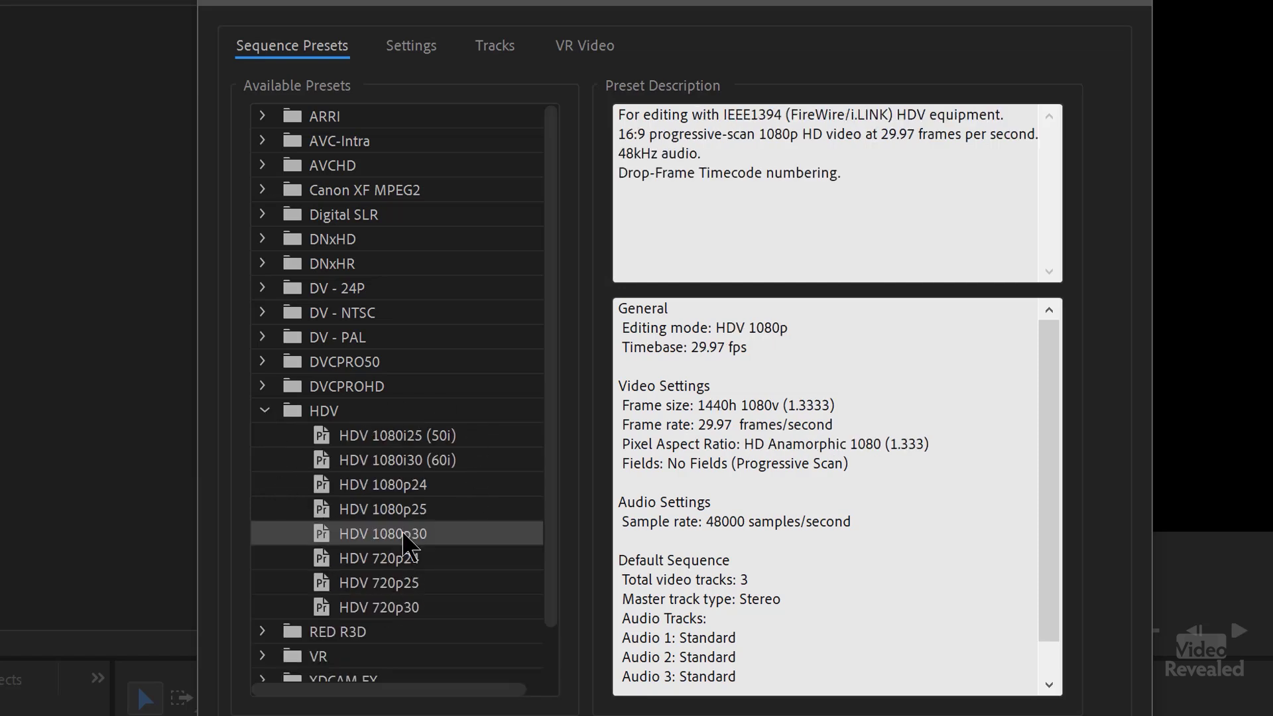
drag(836, 405, 622, 395)
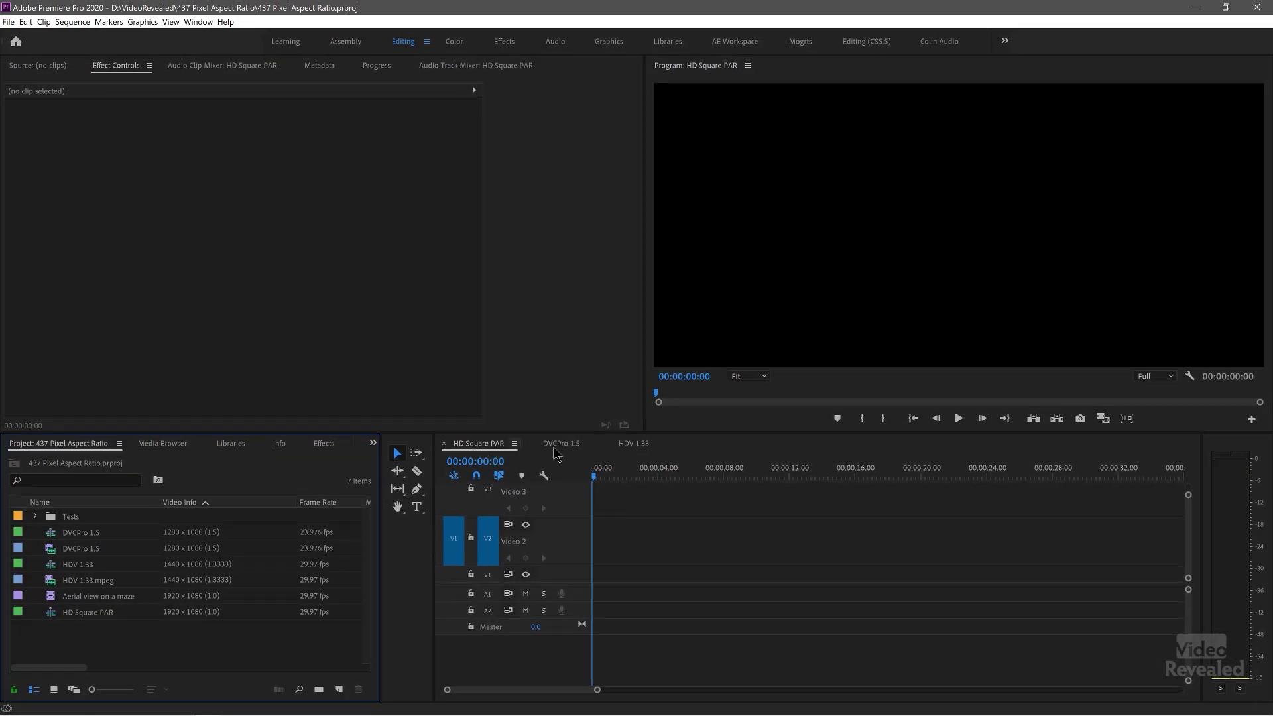
View the DVCPro 1.5, HDV 1.33 and HD Square PAR sequences in turn
click(563, 449)
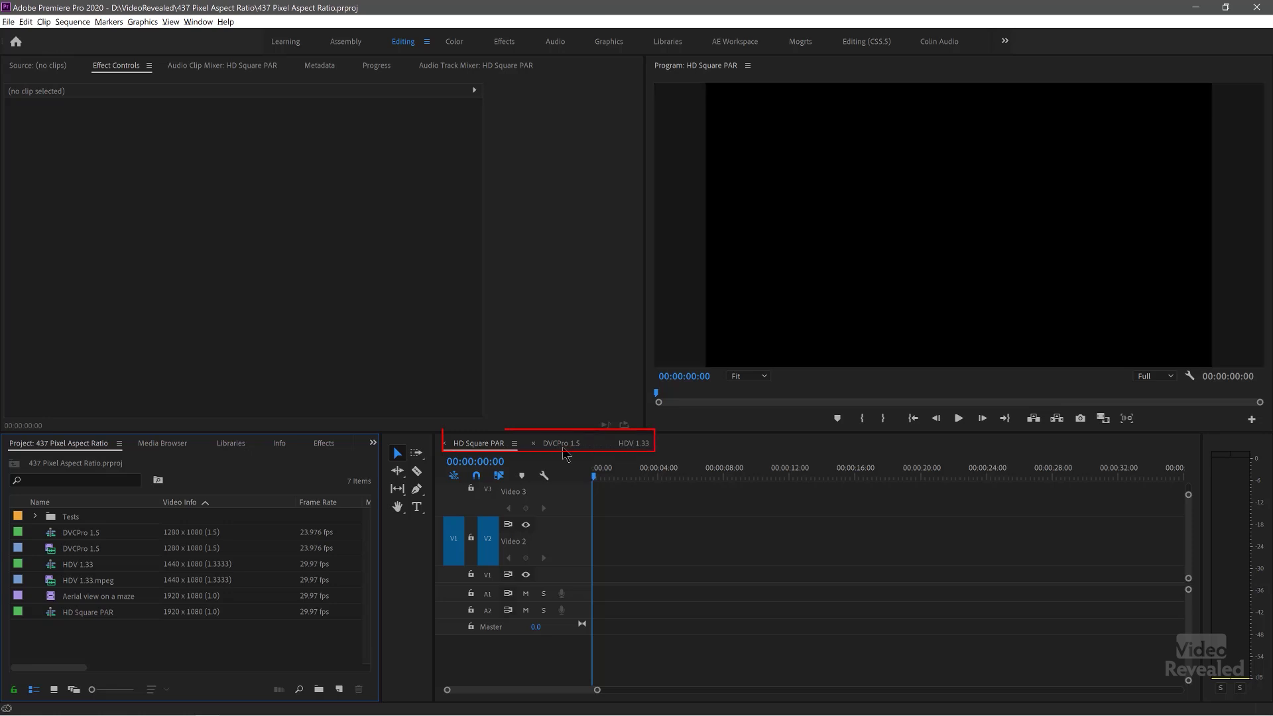
click(633, 444)
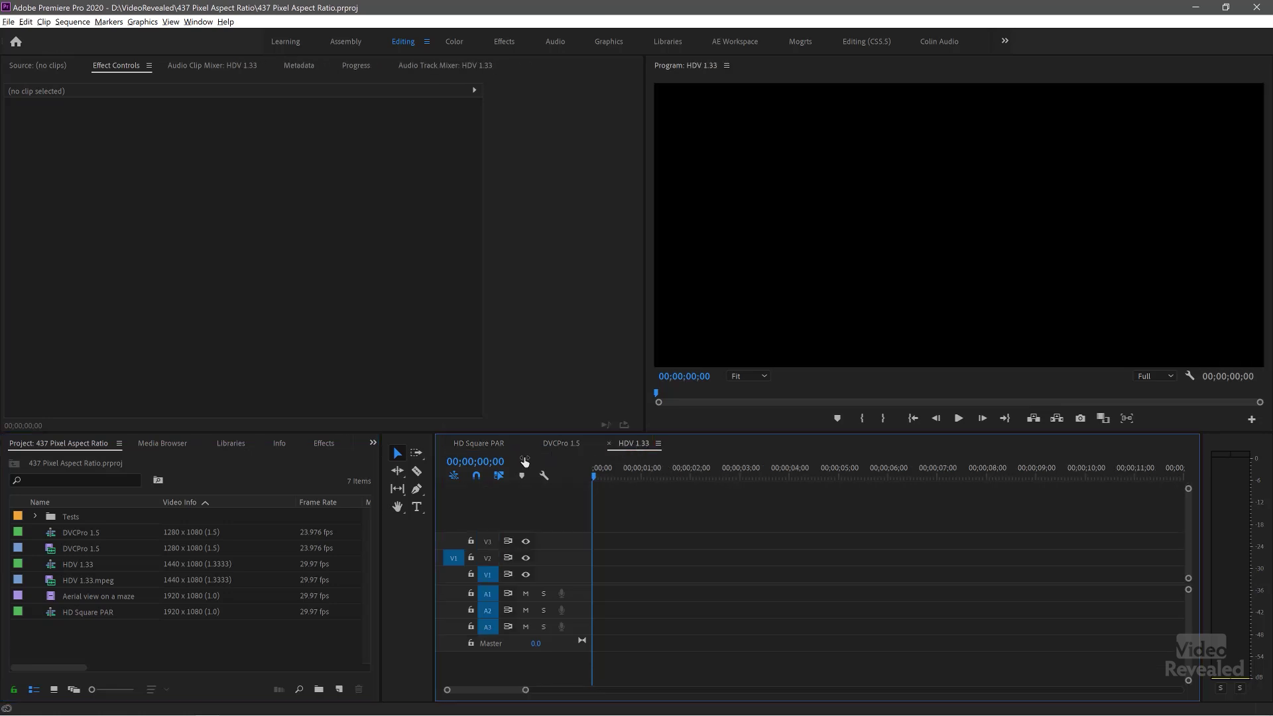
click(480, 444)
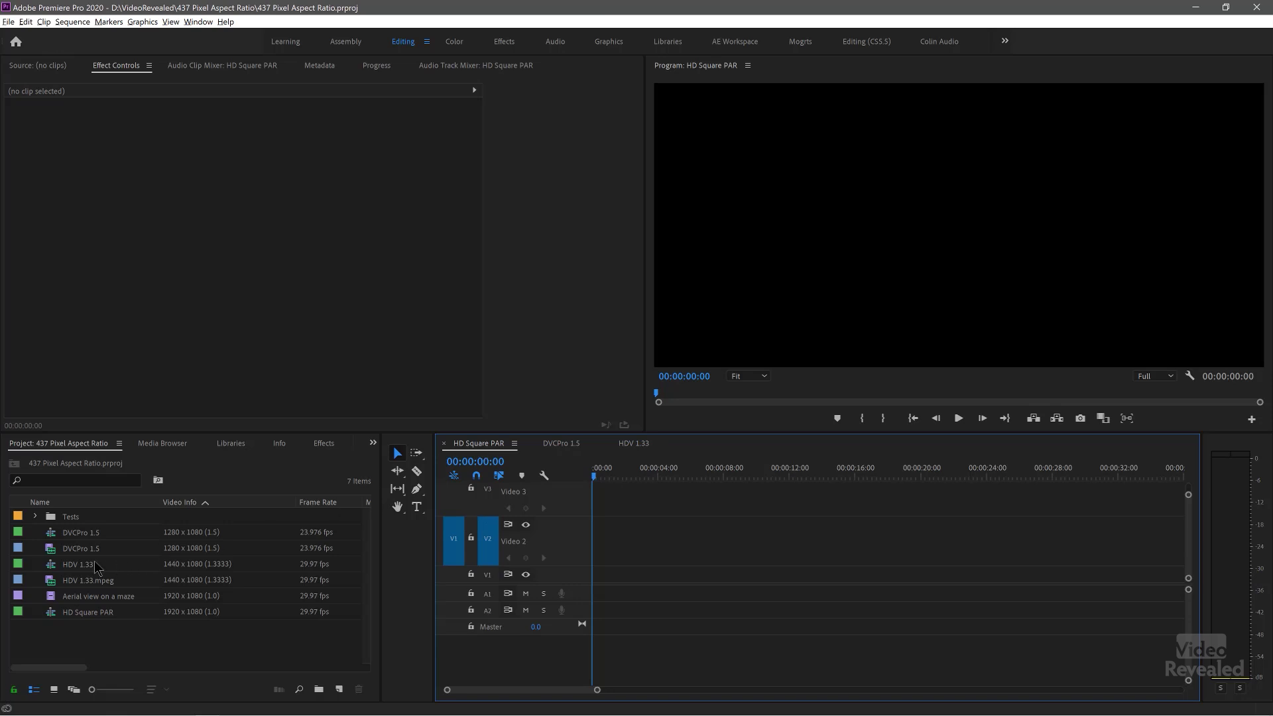
Preview the Aerial view on a maze clip and place it at the start of Video 2 in the HD Square PAR sequence
double_click(55, 601)
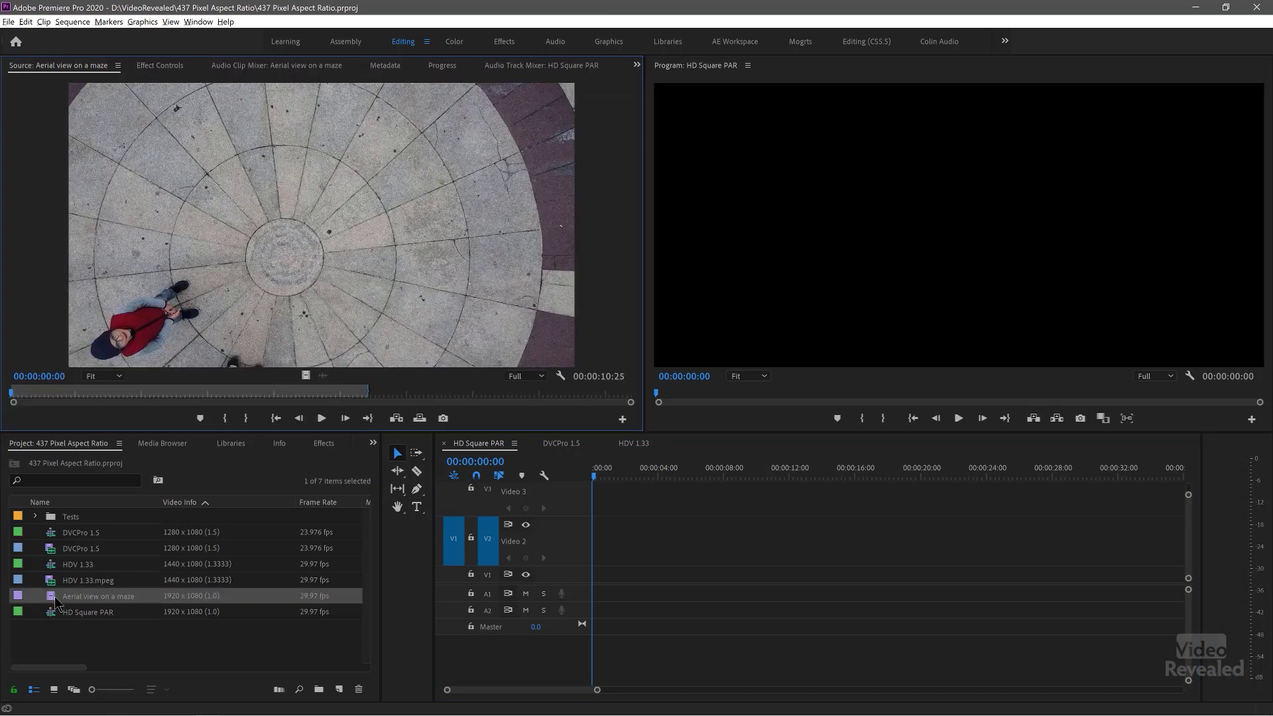
drag(102, 398, 345, 419)
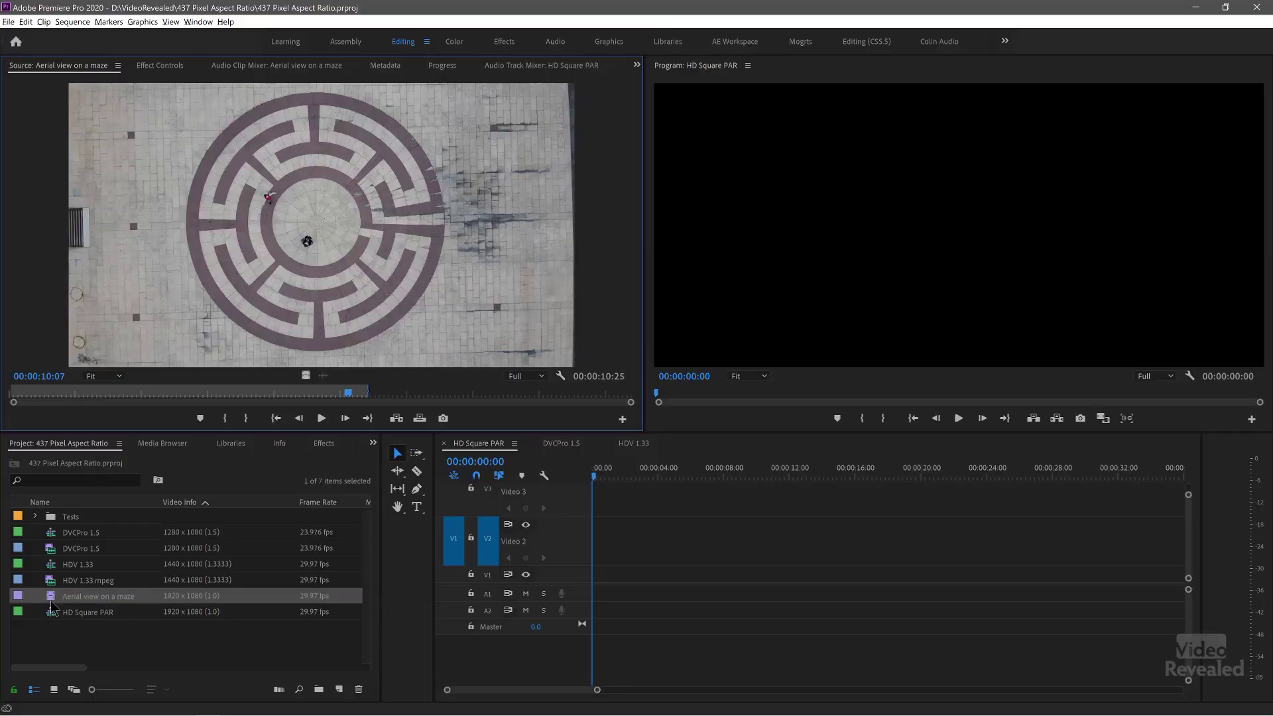
click(53, 602)
drag(521, 554, 592, 538)
drag(660, 482, 702, 485)
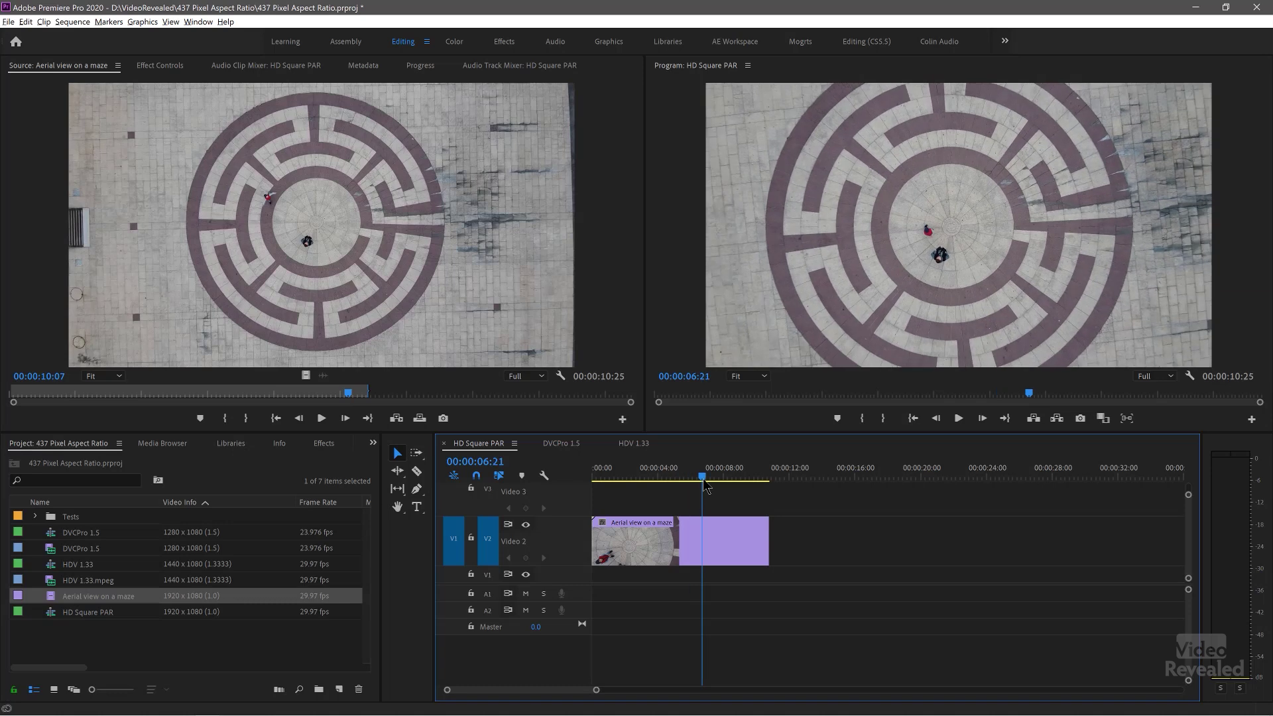
Place the DVCPro 1.5 clip at the start of V1 in the DVCPro 1.5 sequence and scrub through it
click(560, 443)
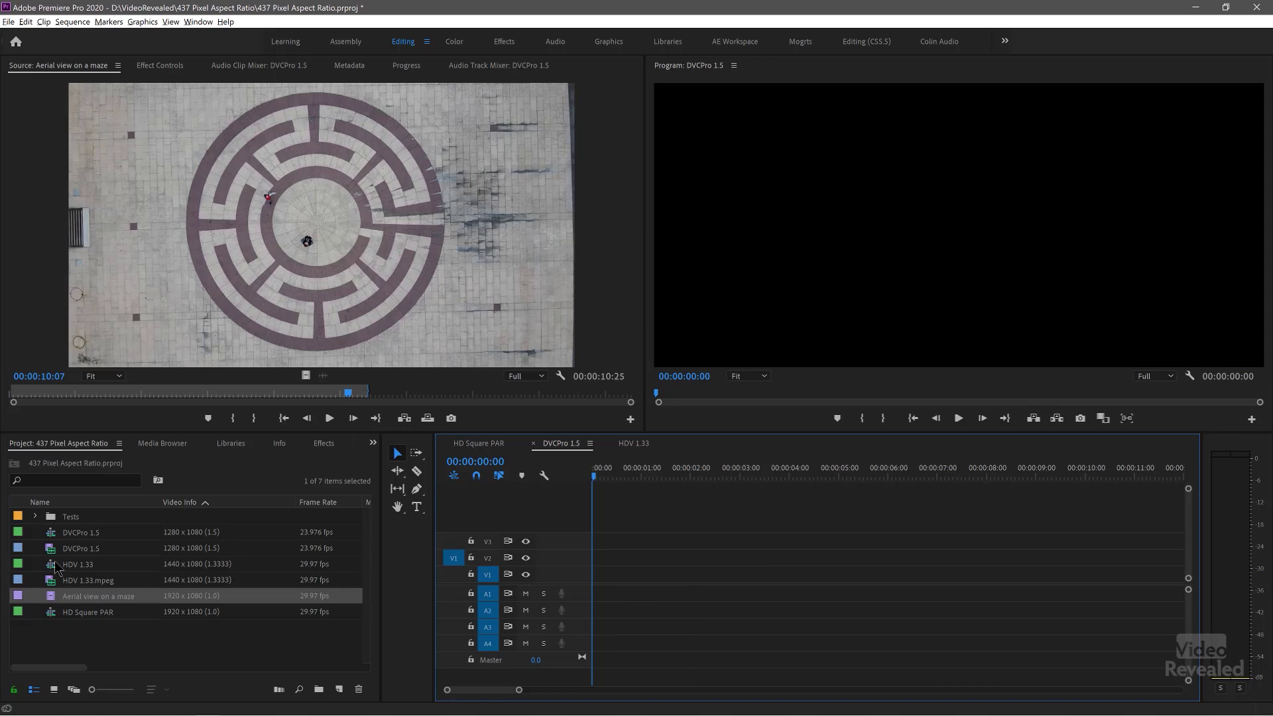
drag(55, 551, 588, 578)
drag(607, 478, 838, 489)
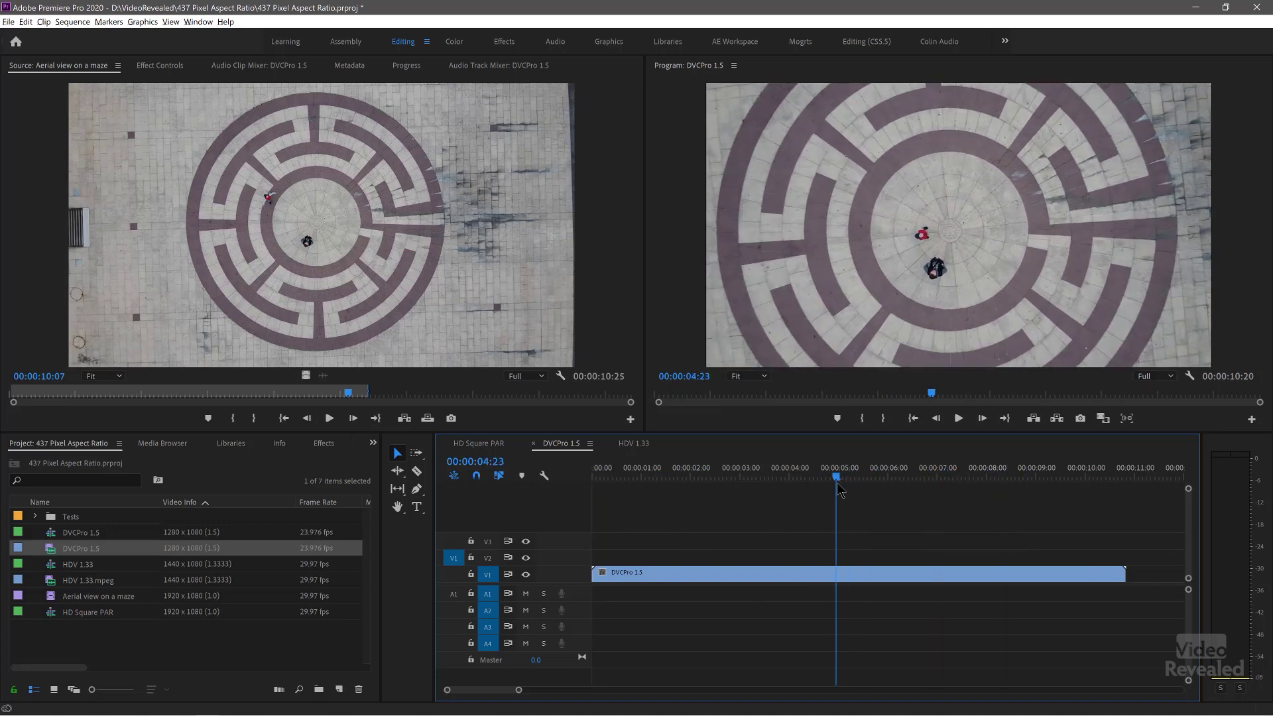
Place the HDV 1.33.mpeg clip at the start of V1 in the HDV 1.33 sequence and preview it
click(633, 444)
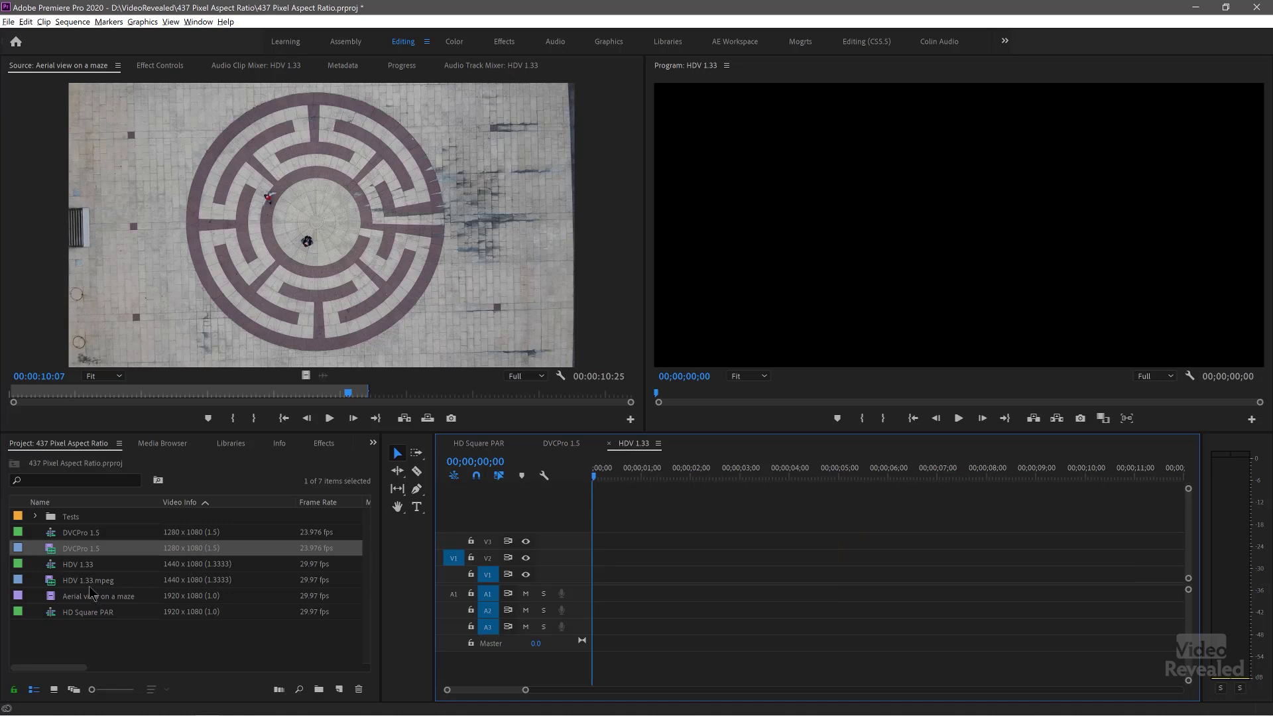
drag(53, 586, 588, 576)
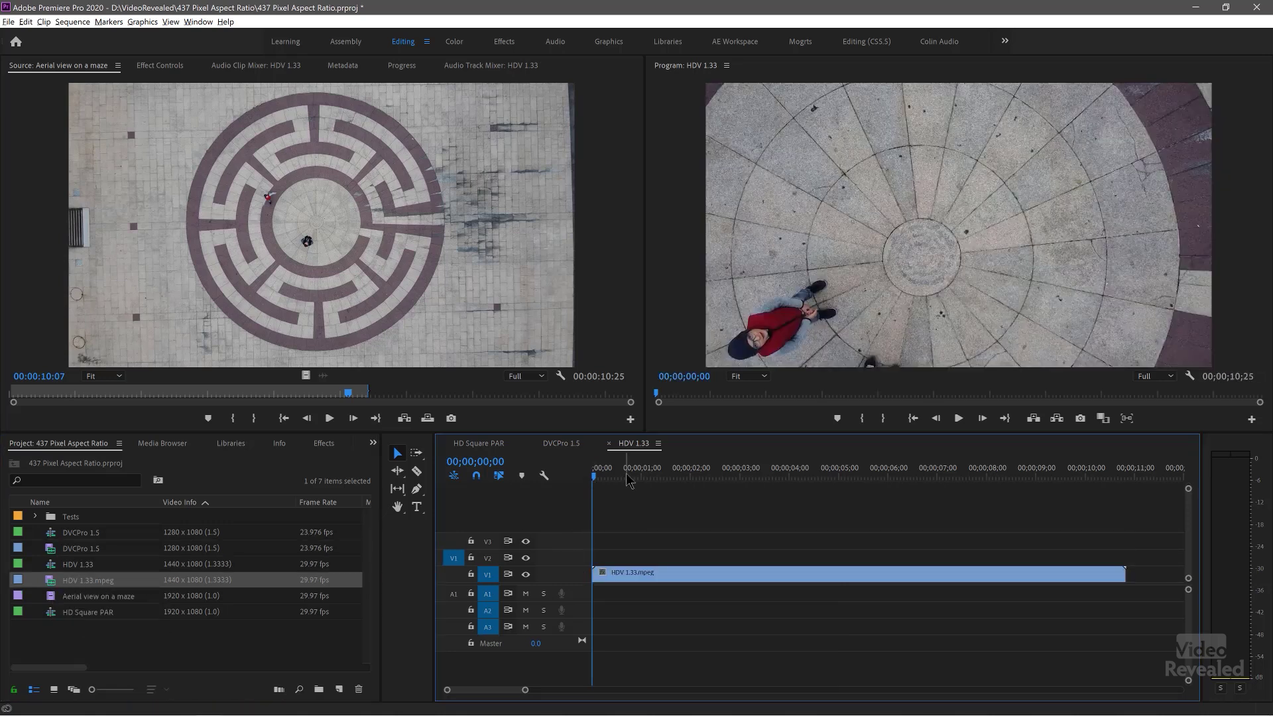
drag(682, 478, 1003, 515)
key(space)
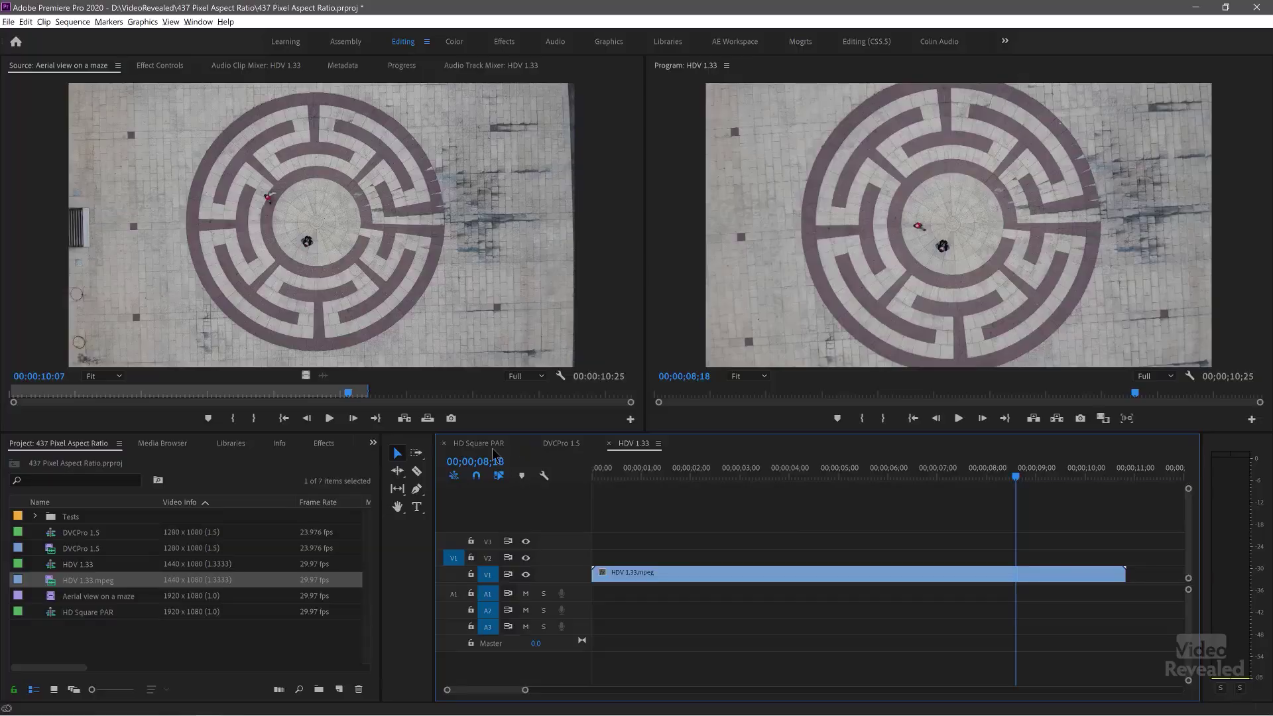
Append the DVCPro 1.5 and HDV 1.33.mpeg clips after the Aerial view on a maze clip on Video 2 in the HD Square PAR sequence
click(478, 444)
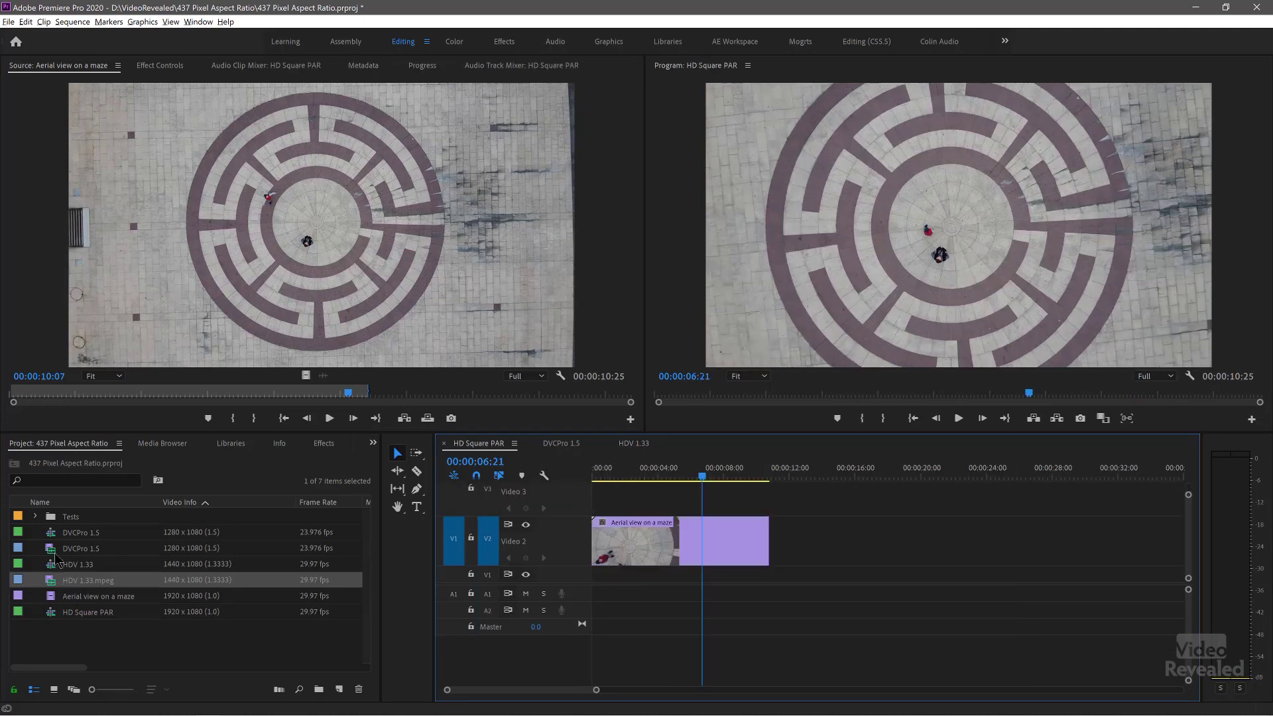
drag(56, 553, 770, 542)
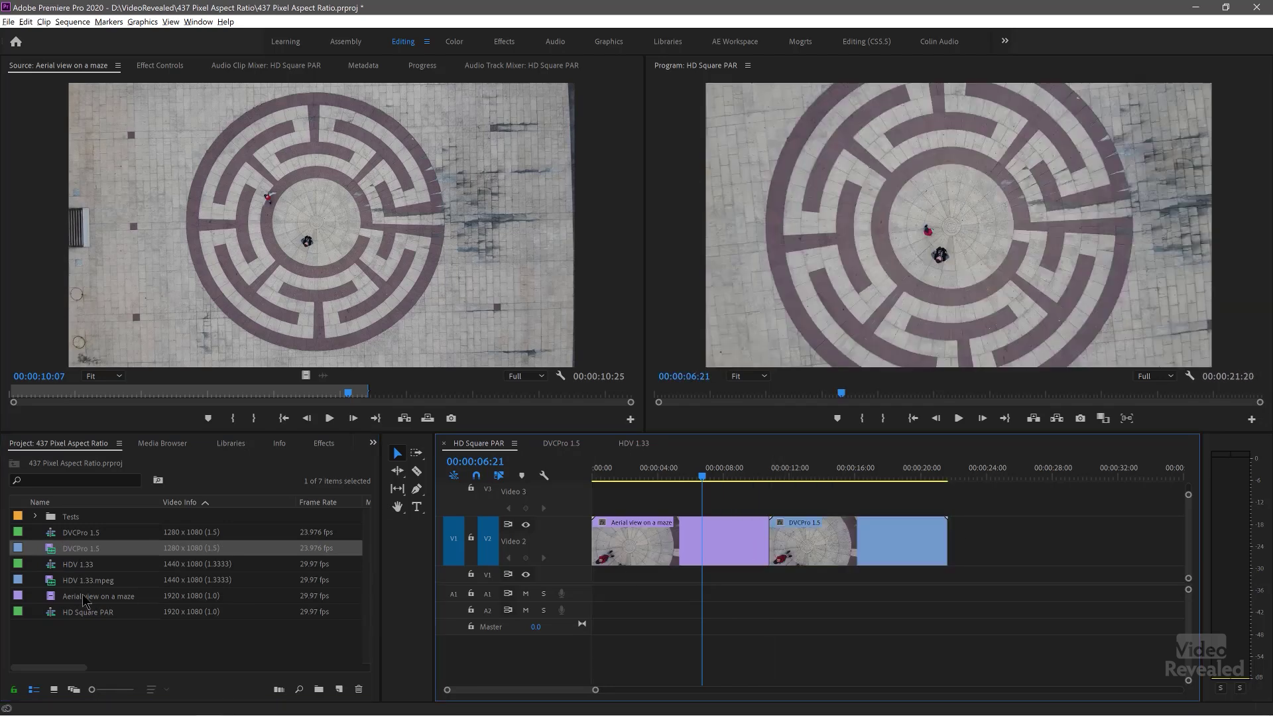
drag(53, 586, 949, 534)
Play and scrub through the three clips in the HD Square PAR sequence and bring up the effect controls
key(l)
key(l)
key(l)
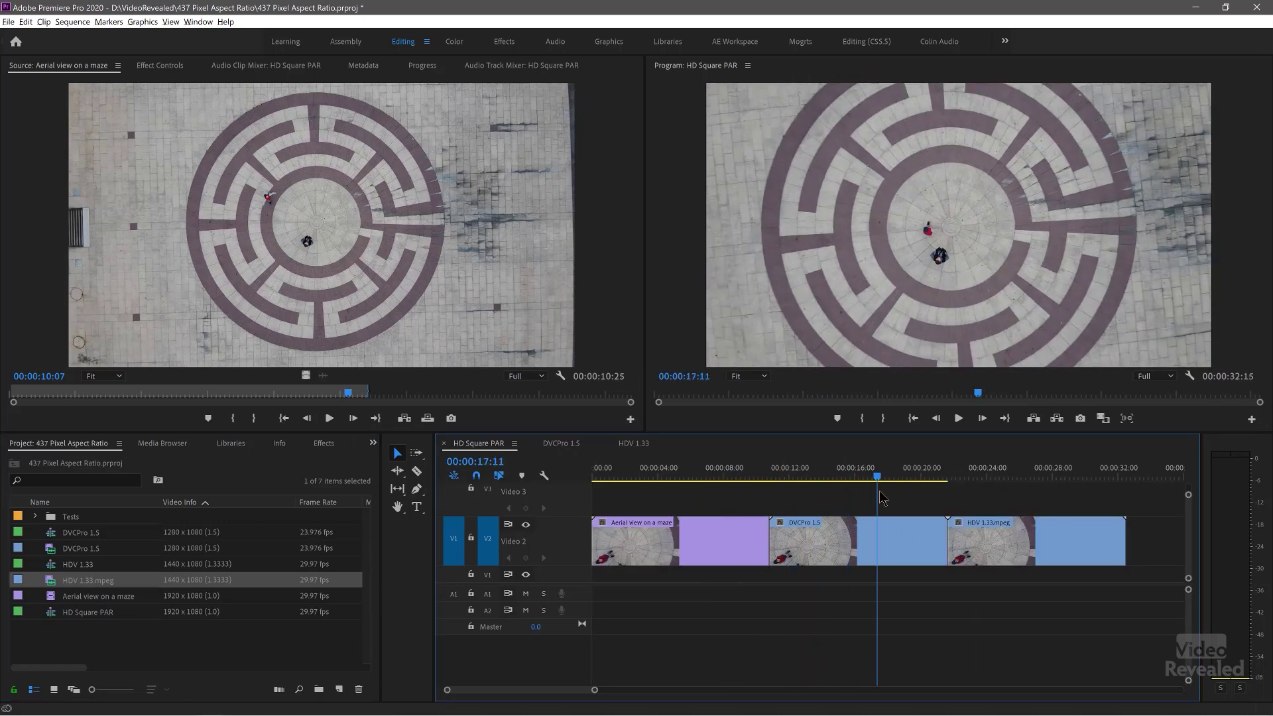
drag(1040, 477, 849, 496)
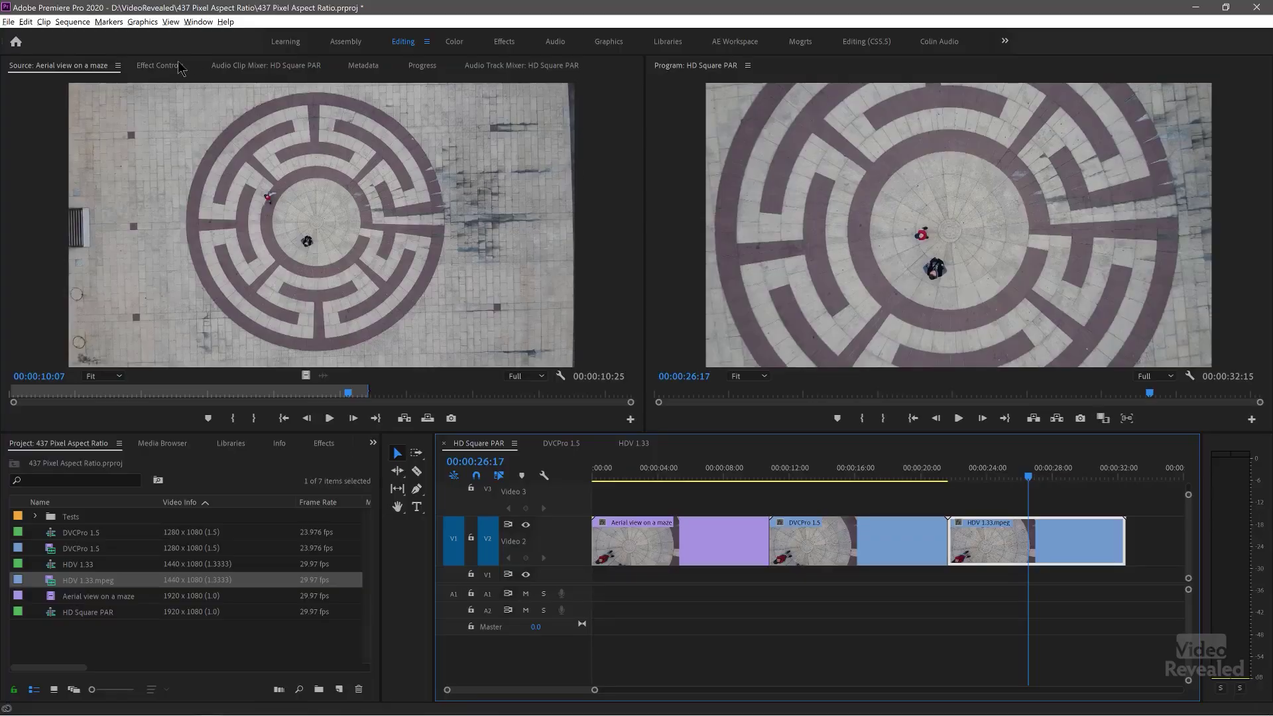
click(178, 65)
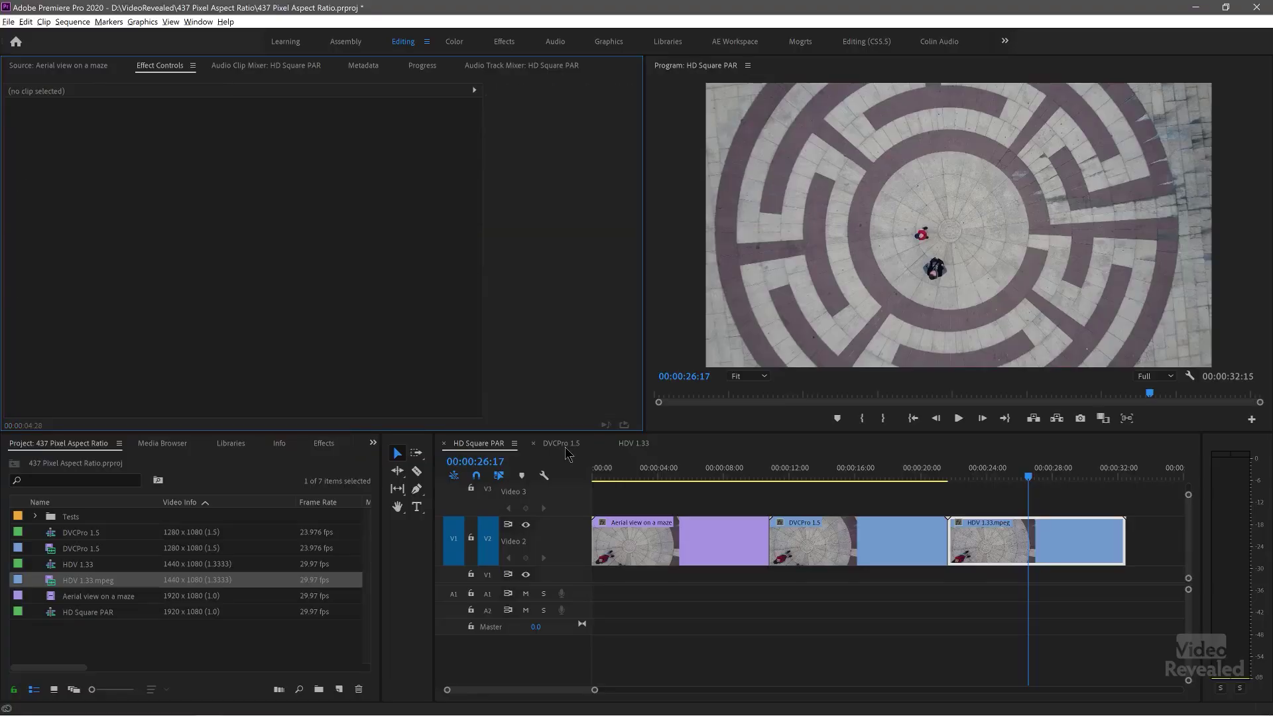
Place the Aerial view on a maze clip on V2 above the DVCPro 1.5 clip in the DVCPro 1.5 sequence and play it
click(565, 445)
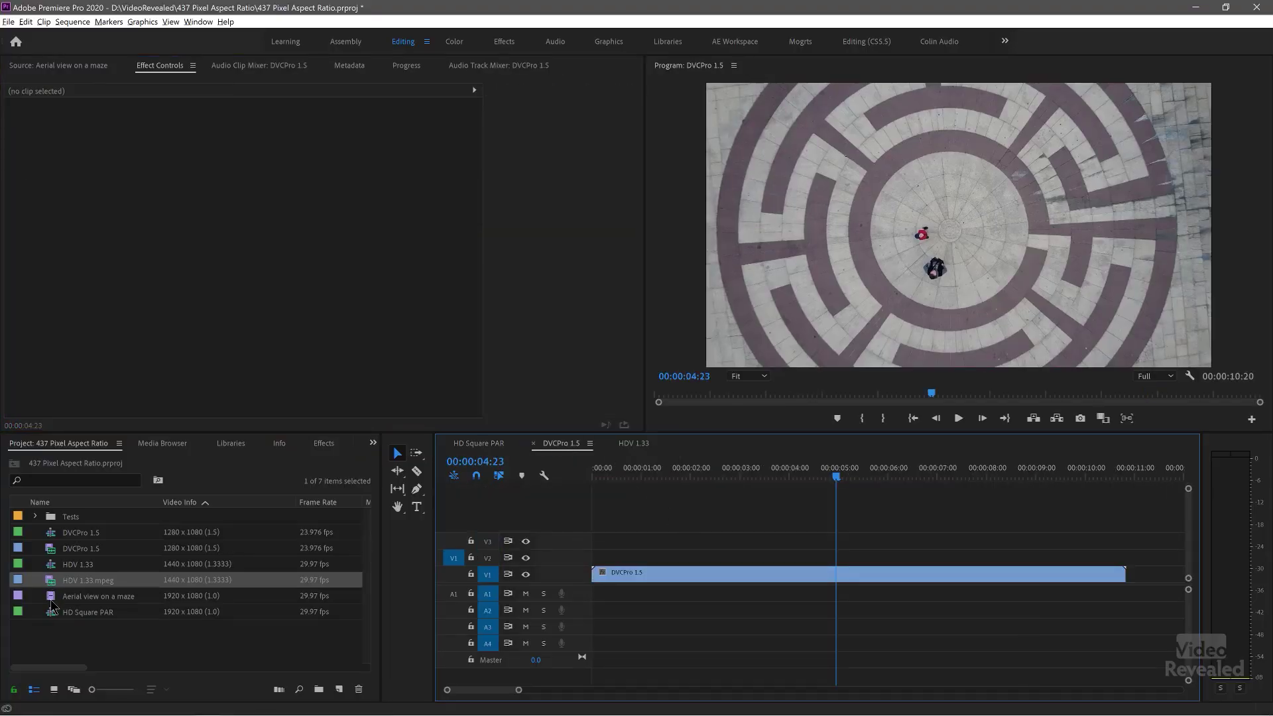
drag(53, 596, 673, 563)
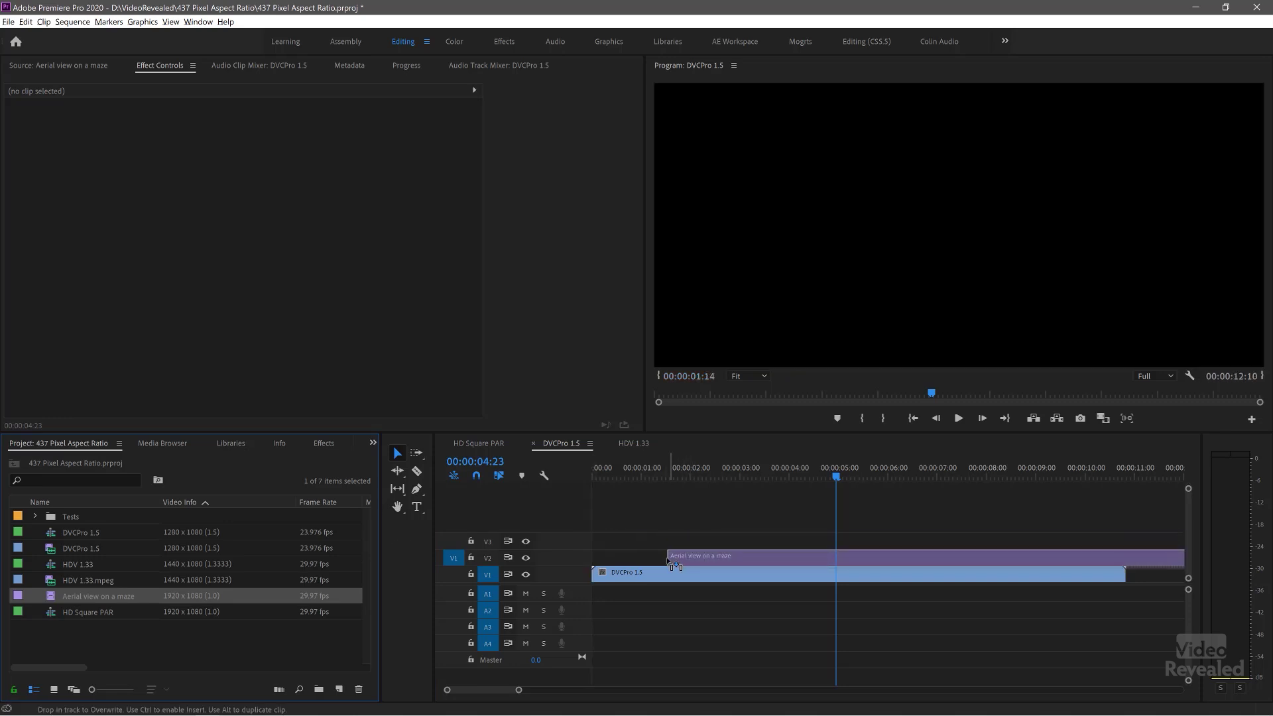
drag(772, 473, 772, 472)
click(769, 472)
key(space)
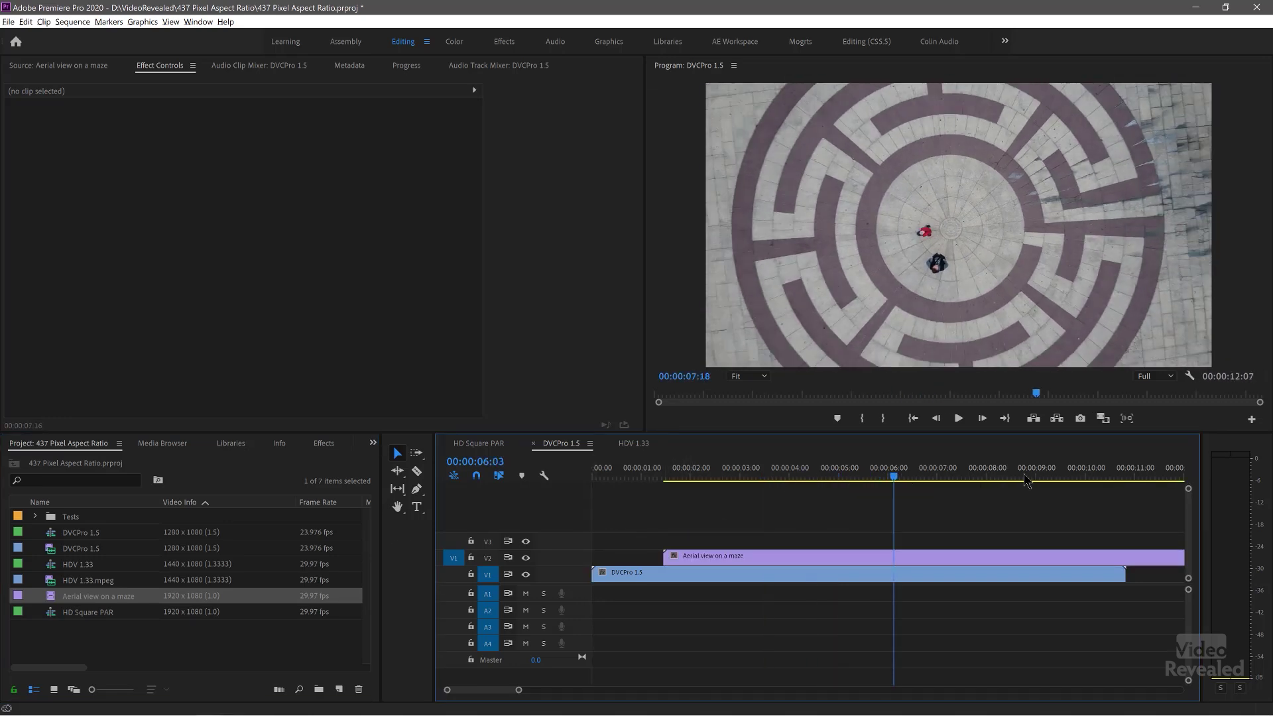
Scrub through the stacked clips in the DVCPro 1.5 sequence and inspect the effect settings of each clip
drag(1144, 480, 822, 490)
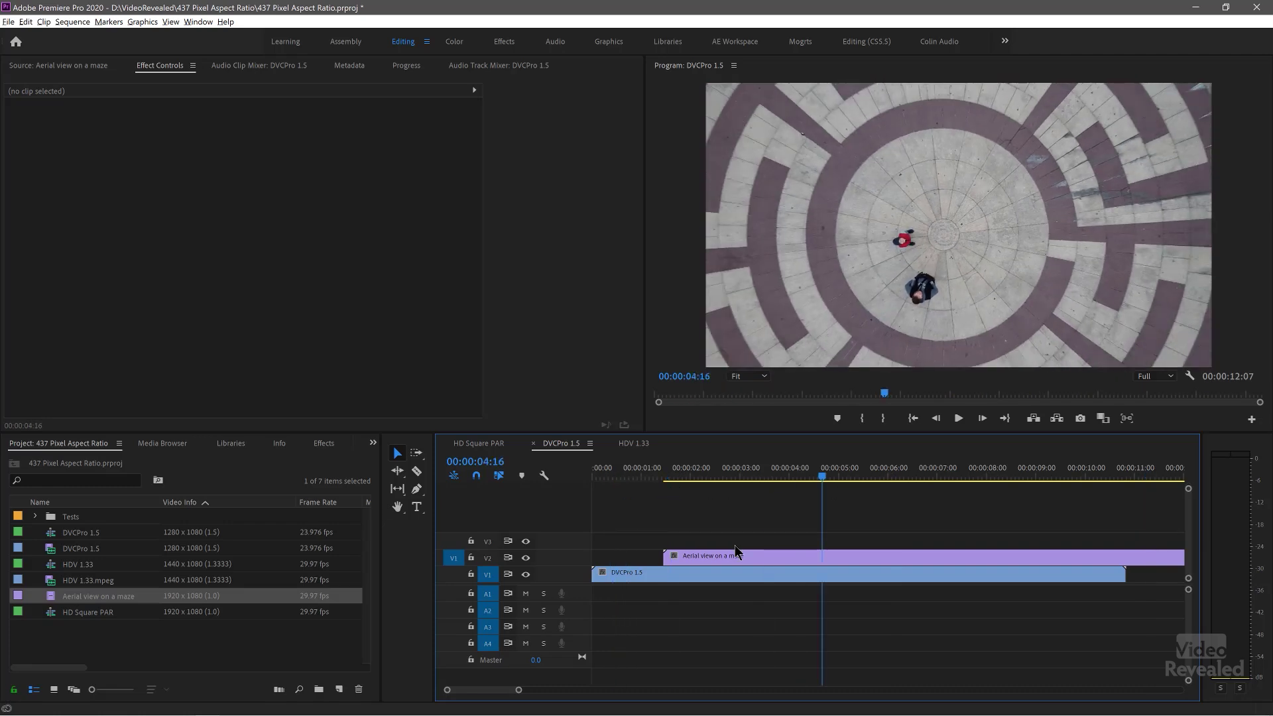
click(737, 561)
click(724, 579)
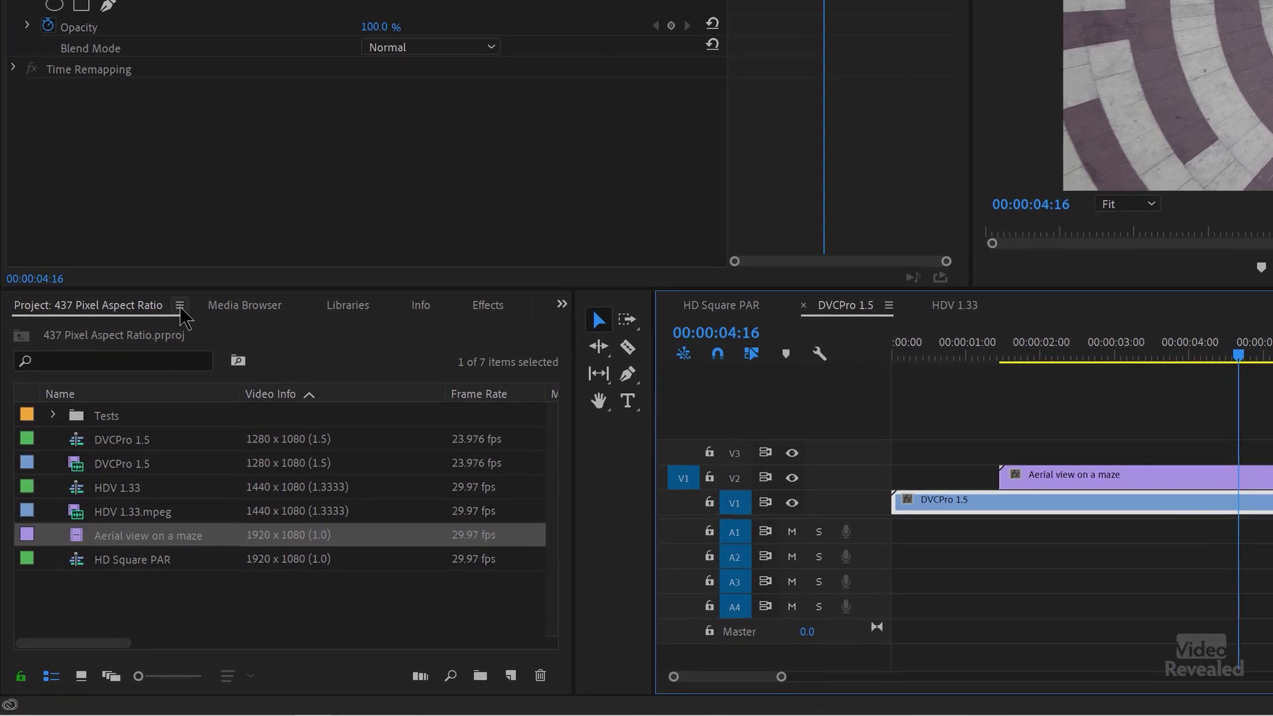
Show the project preview area, examine the details of the DVCPro 1.5 clip, HDV 1.33 sequence and HDV 1.33.mpeg clip, and hide it again
click(119, 444)
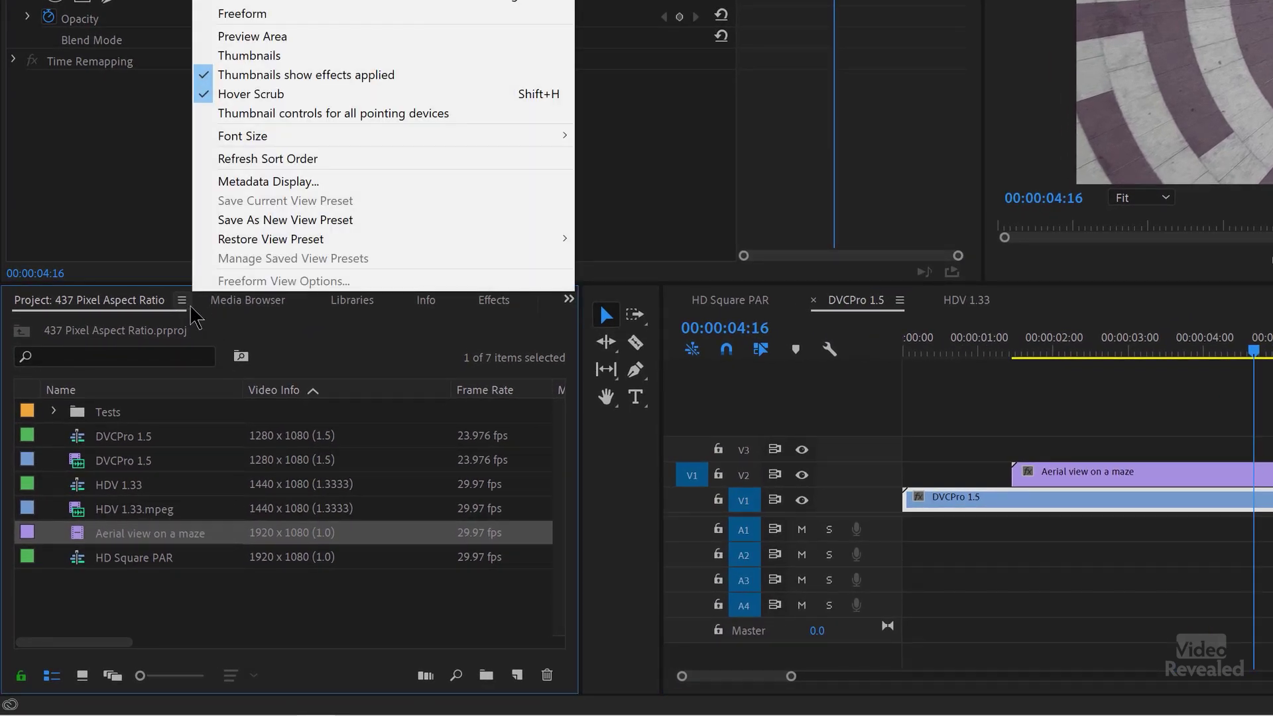
click(290, 50)
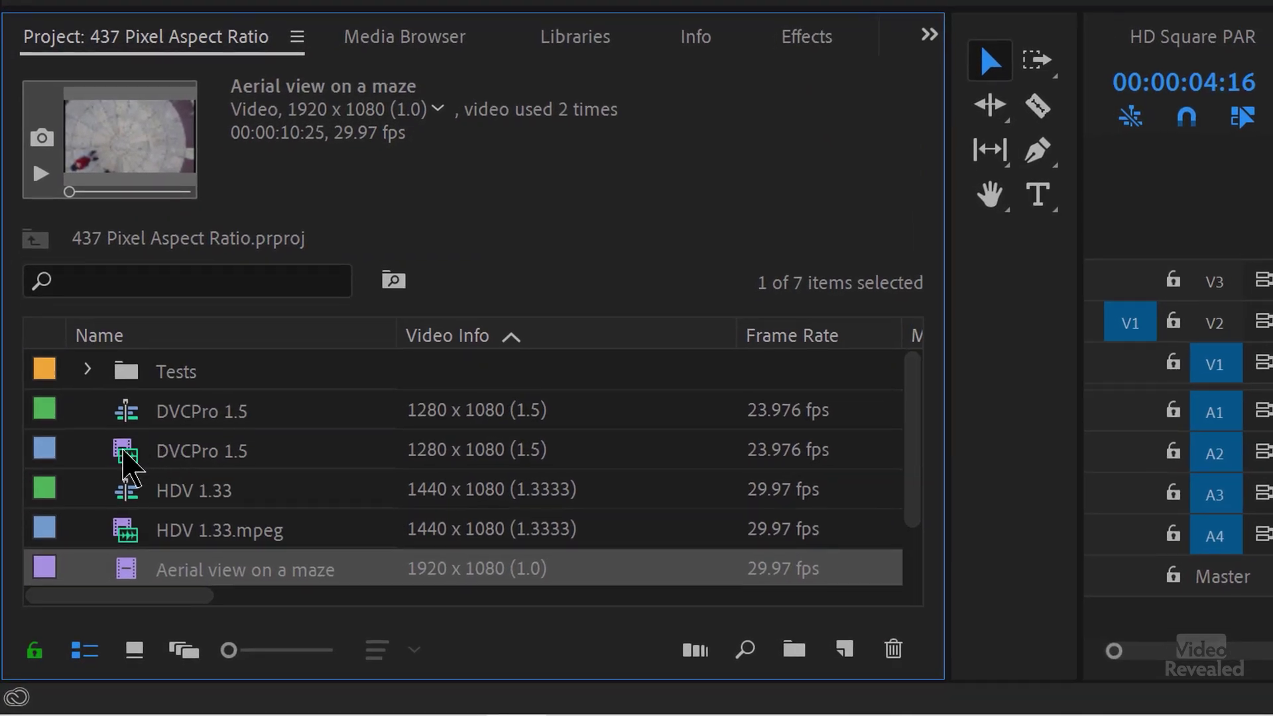
click(123, 451)
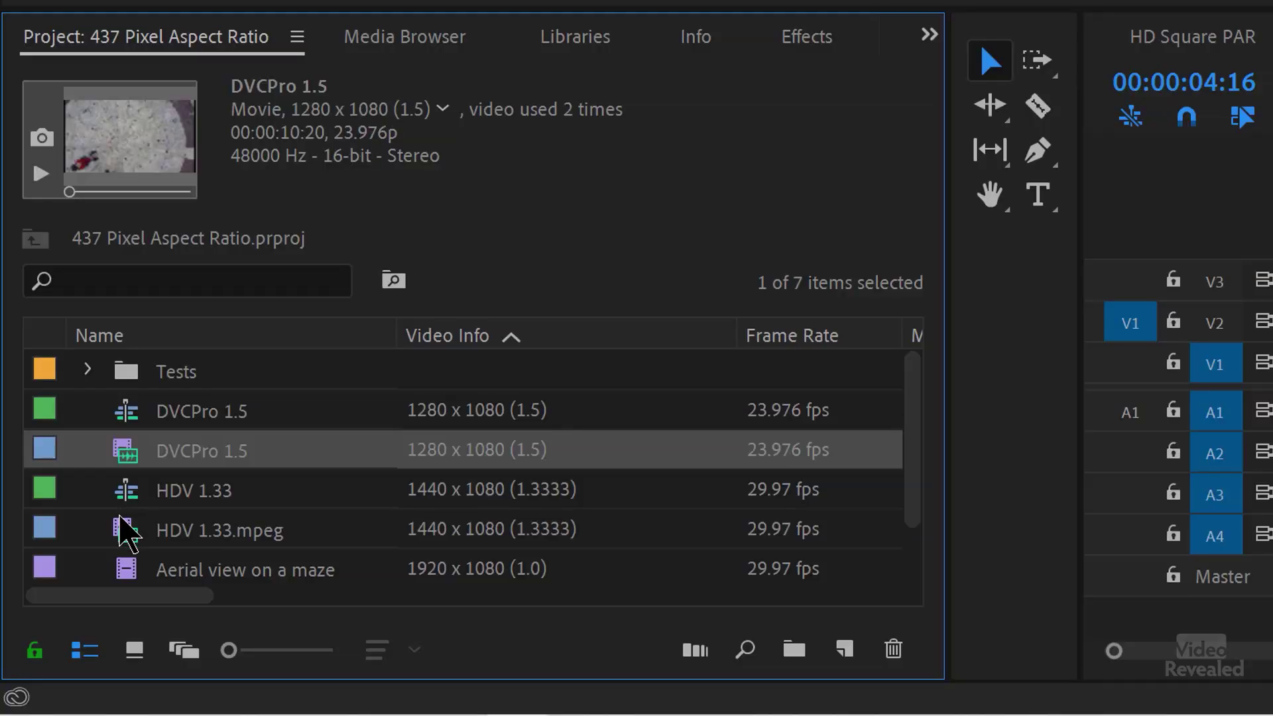
click(133, 498)
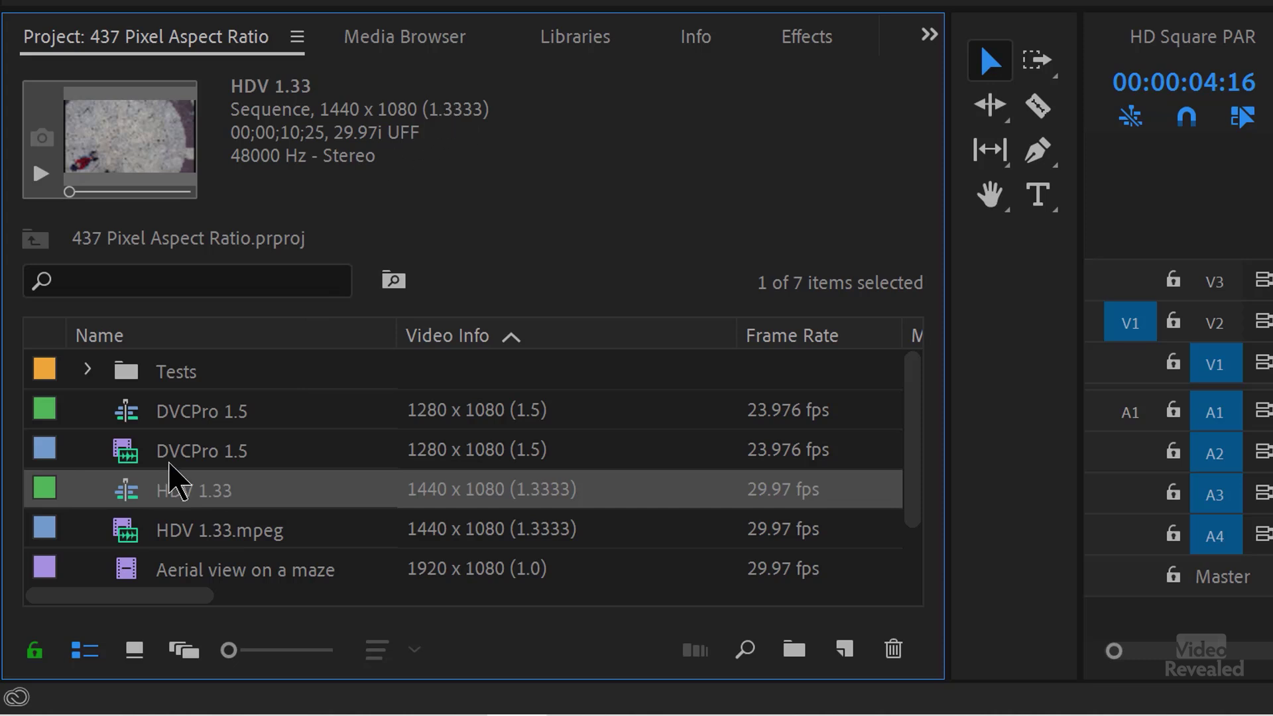
click(170, 534)
click(298, 38)
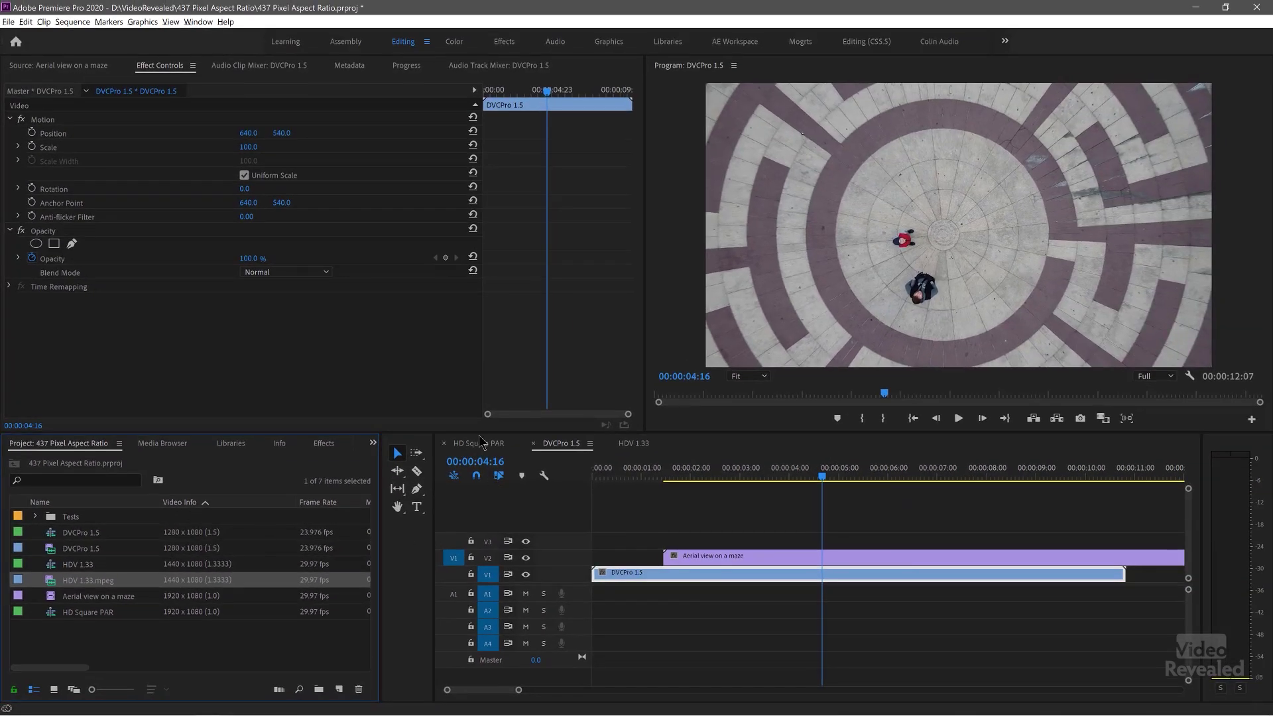
Delete the DVCPro 1.5 and HDV 1.33.mpeg clips from the HD Square PAR sequence
click(480, 443)
drag(844, 505, 1013, 615)
key(Delete)
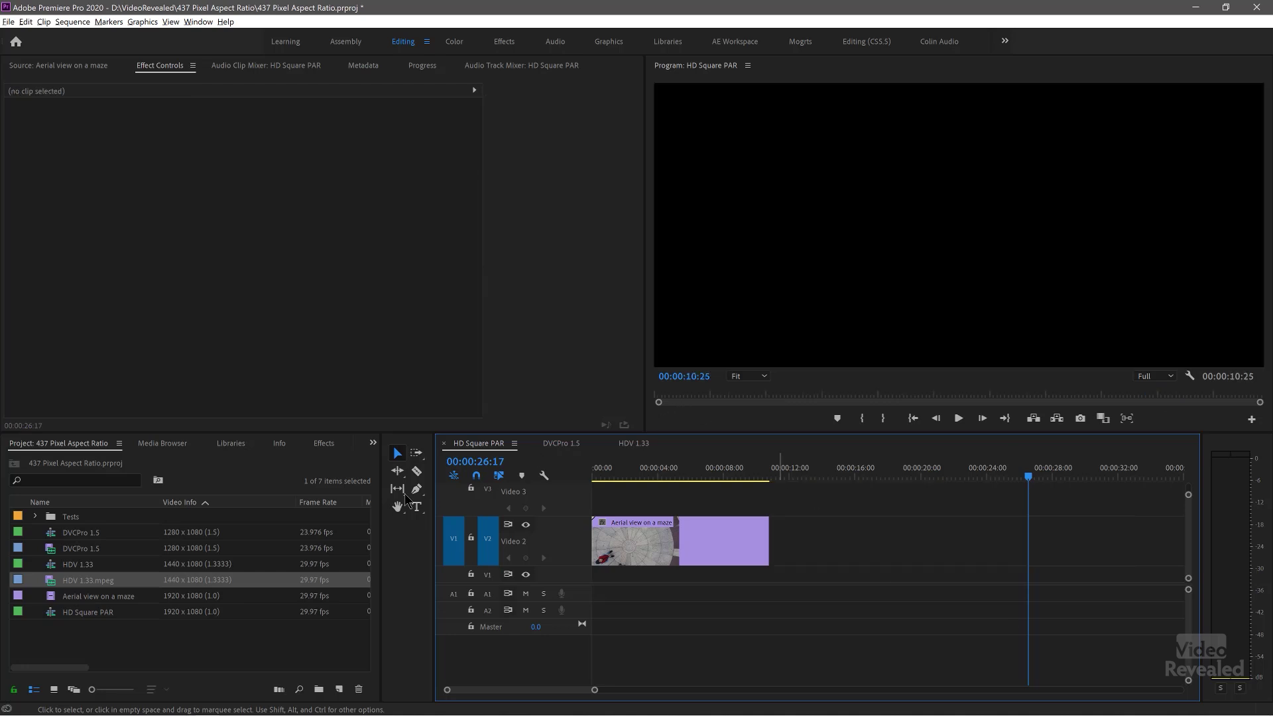
Append 09 PAR.mp4, 1.5 PAR.mp4 and 1.33 PAR.mp4 from the Tests bin after the Aerial view clip in the HD Square PAR sequence
click(35, 517)
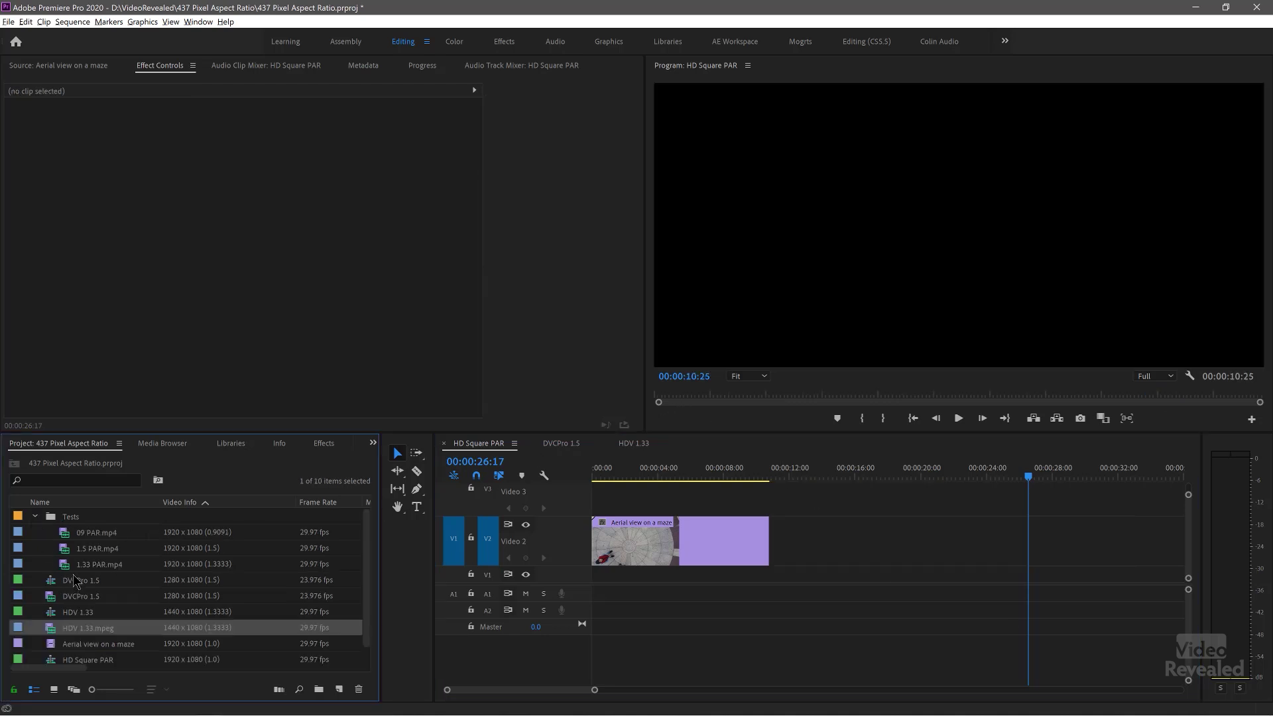
drag(53, 531, 86, 561)
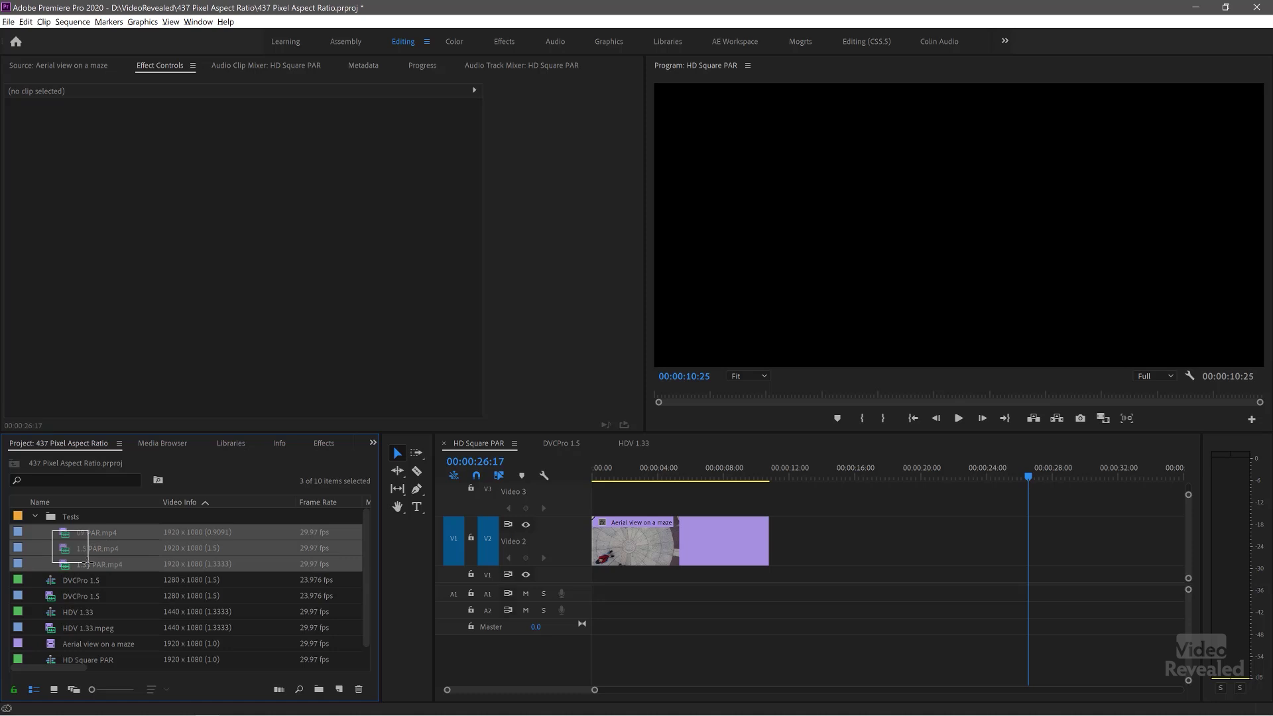
drag(315, 540, 1035, 564)
Fit the whole sequence in the timeline and scrub through the three test clips, ending on 09 PAR.mp4
drag(861, 468, 1006, 479)
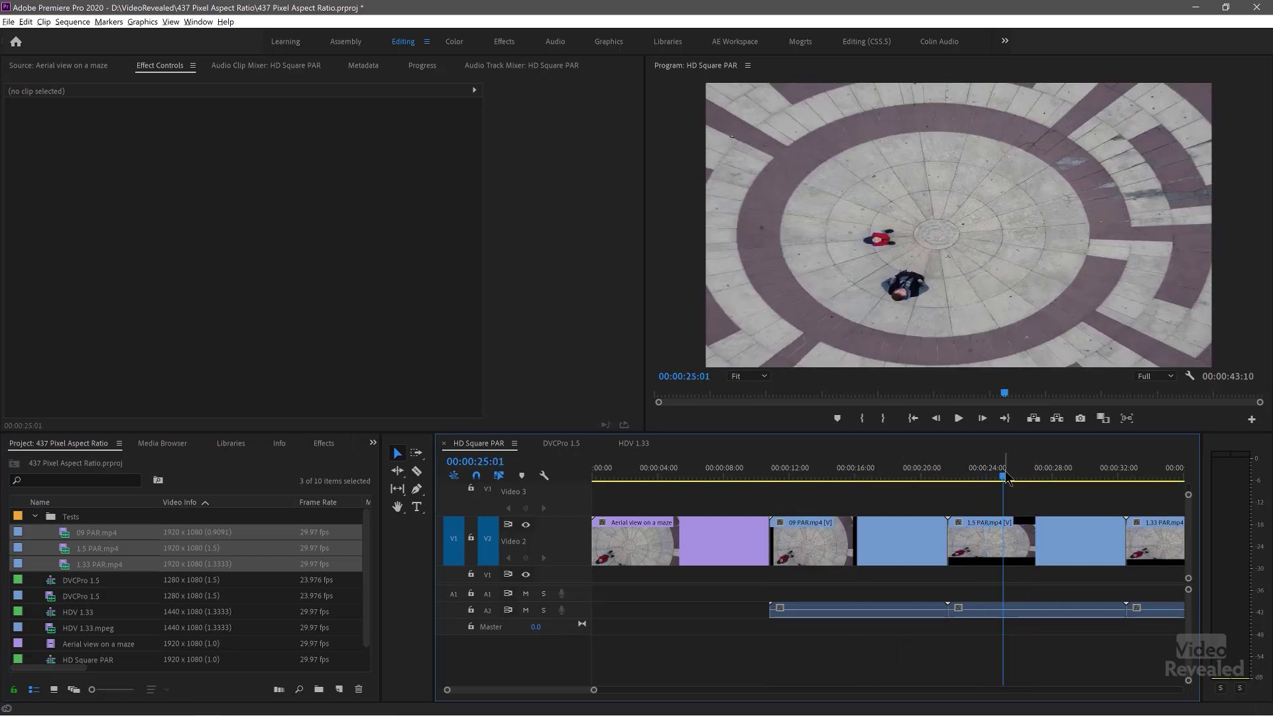
key(minus)
drag(908, 478, 975, 475)
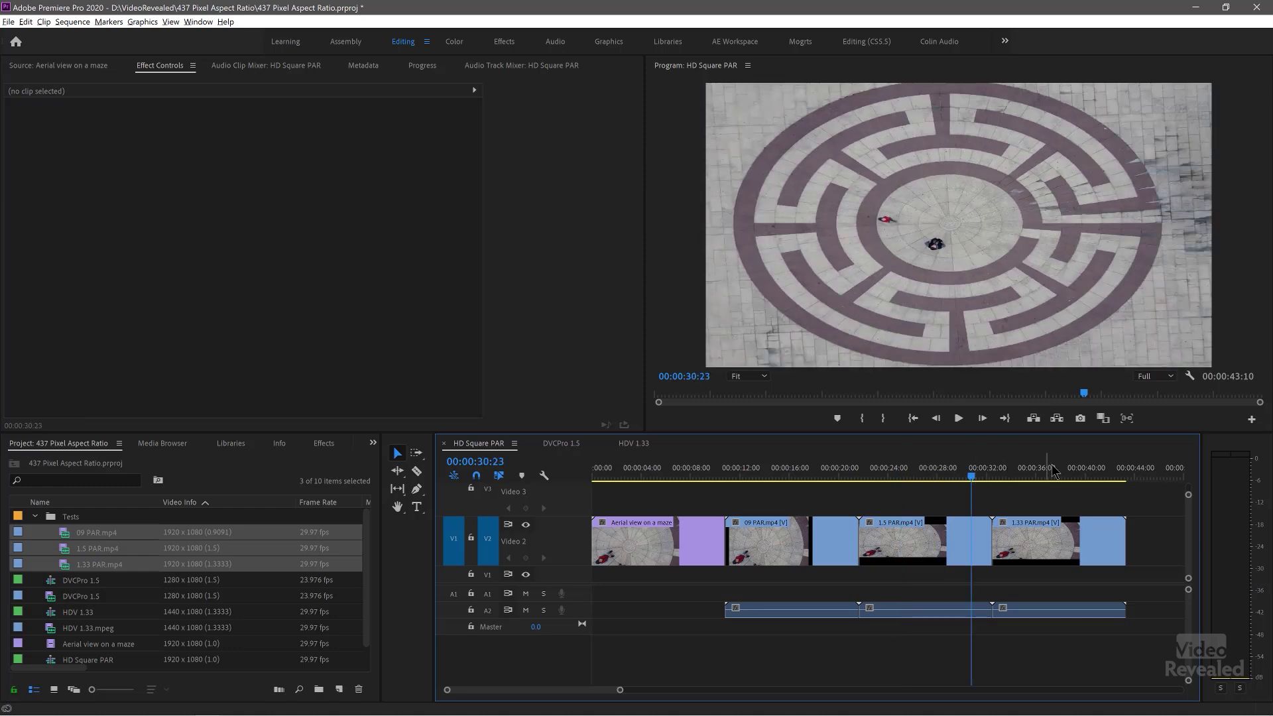
drag(989, 478, 754, 496)
key(space)
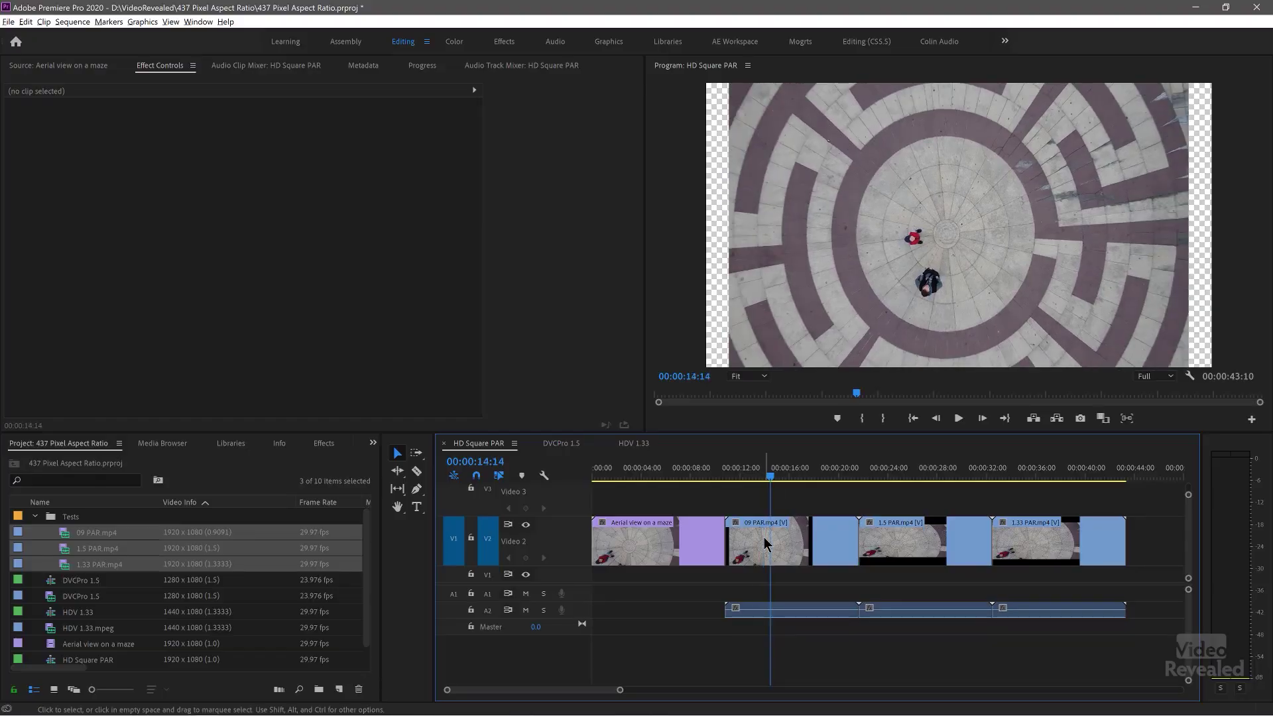
Turn off Uniform Scale for the 09 PAR.mp4 clip and reduce its Scale Width to 92
click(765, 544)
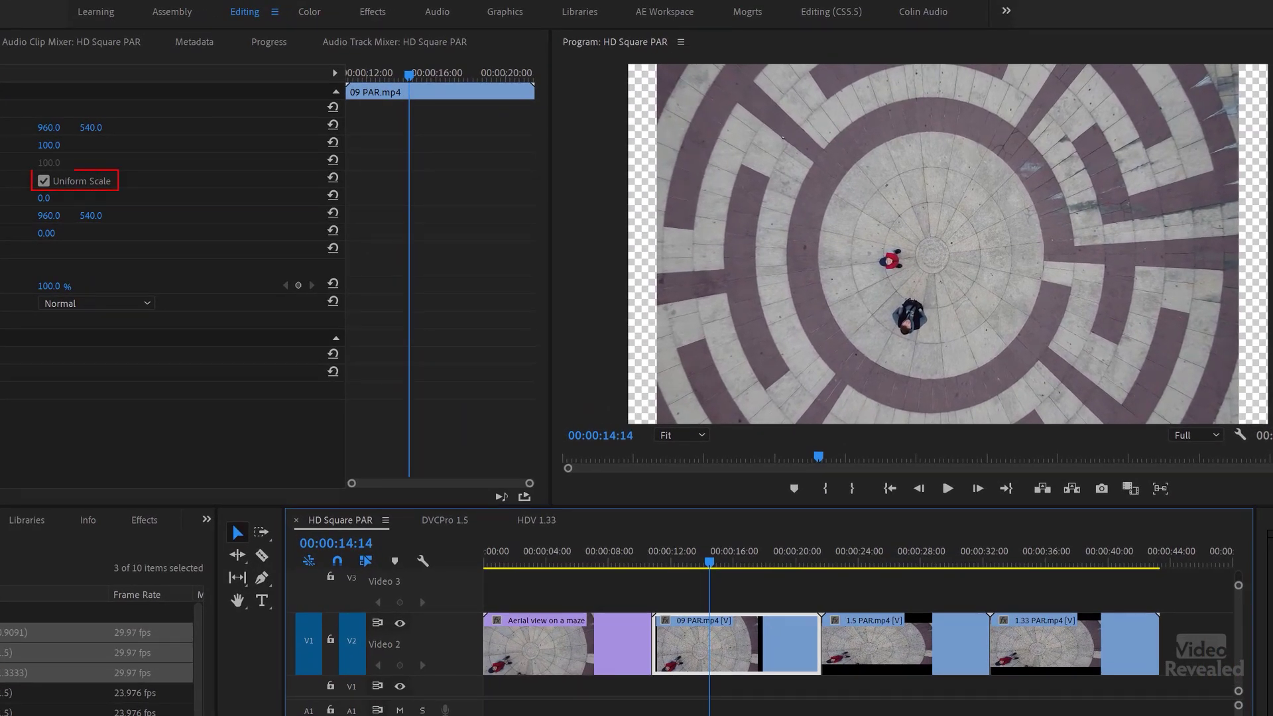
click(43, 182)
drag(53, 162, 63, 166)
click(50, 162)
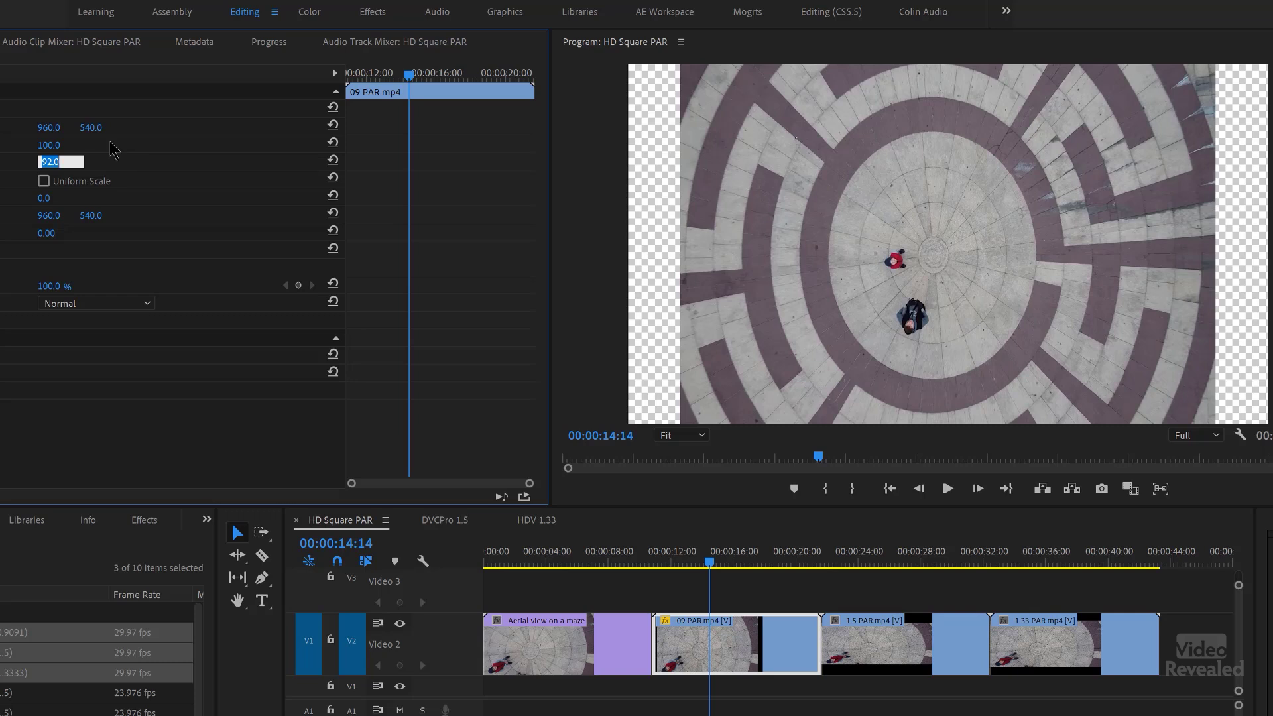
Step the 09 PAR.mp4 clip's Scale Width up in whole units until it nearly fills the frame, settling at 107
key(Up)
key(Up)
key(Up)
key(Up)
key(Up)
key(Up)
key(Up)
key(Up)
key(Up)
key(Up)
key(Up)
key(Up)
key(Up)
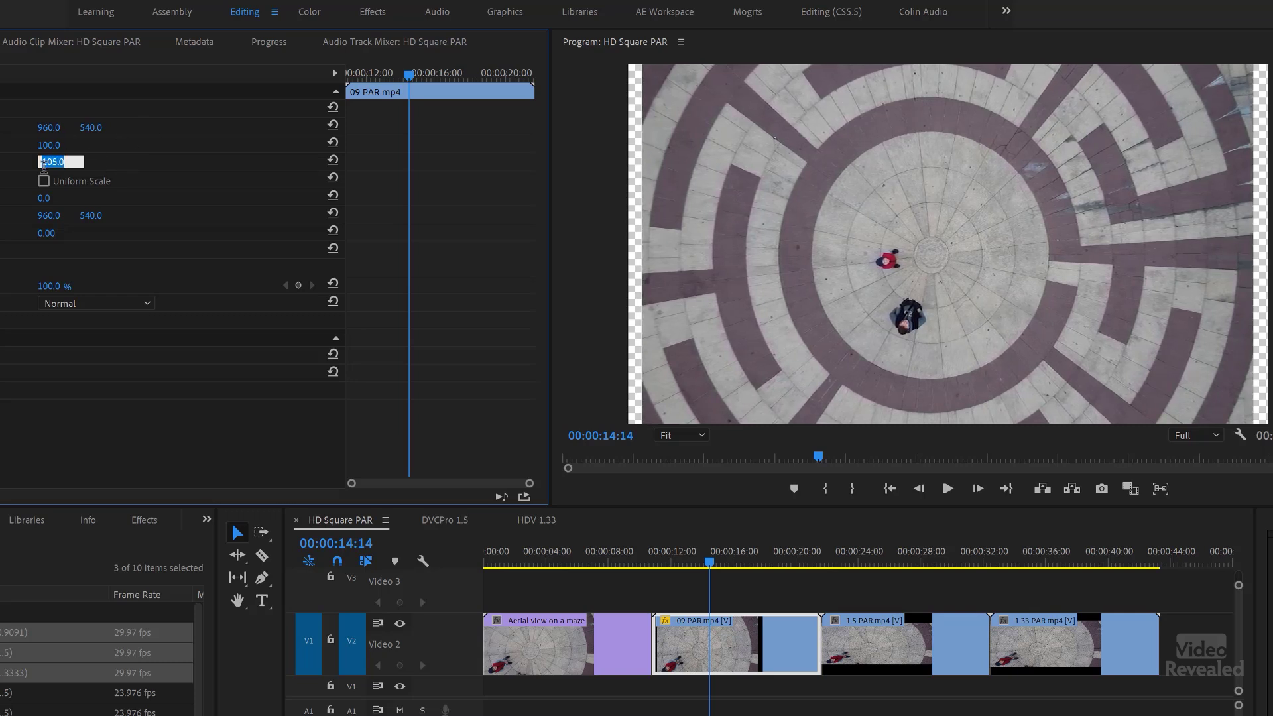
key(Up)
key(Up)
key(Up)
key(Up)
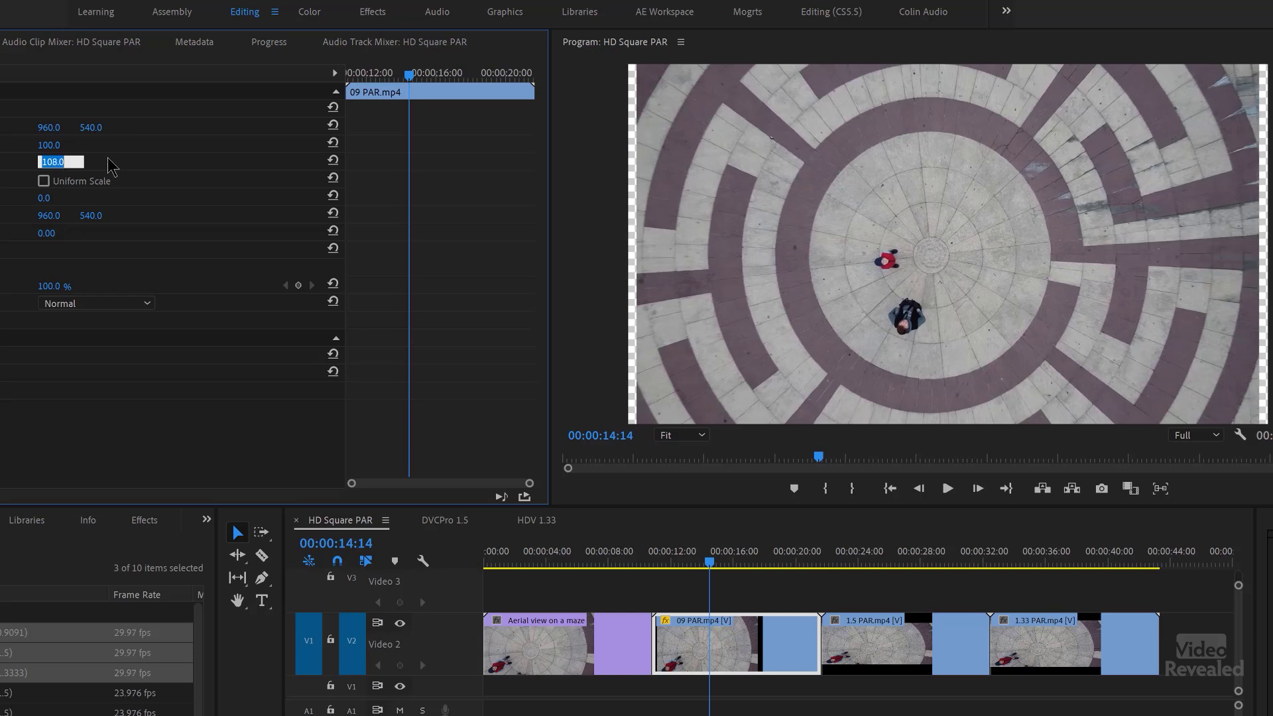
key(Down)
key(Down)
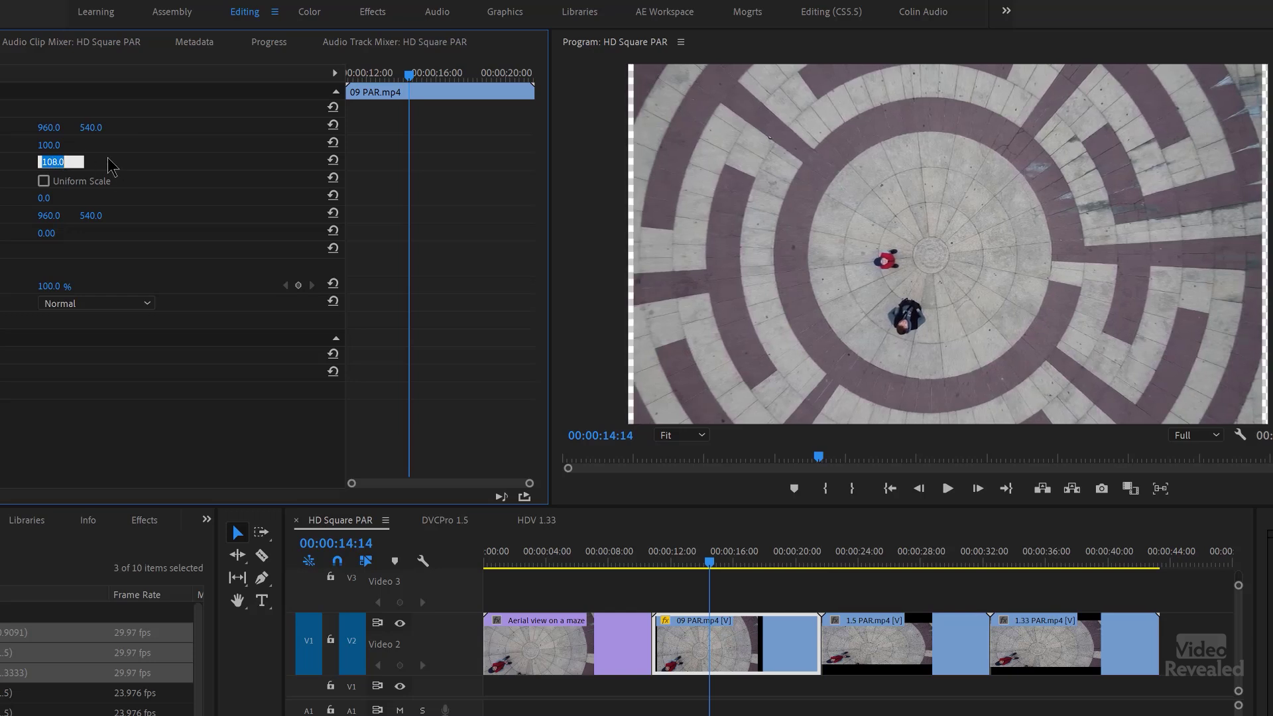
key(Down)
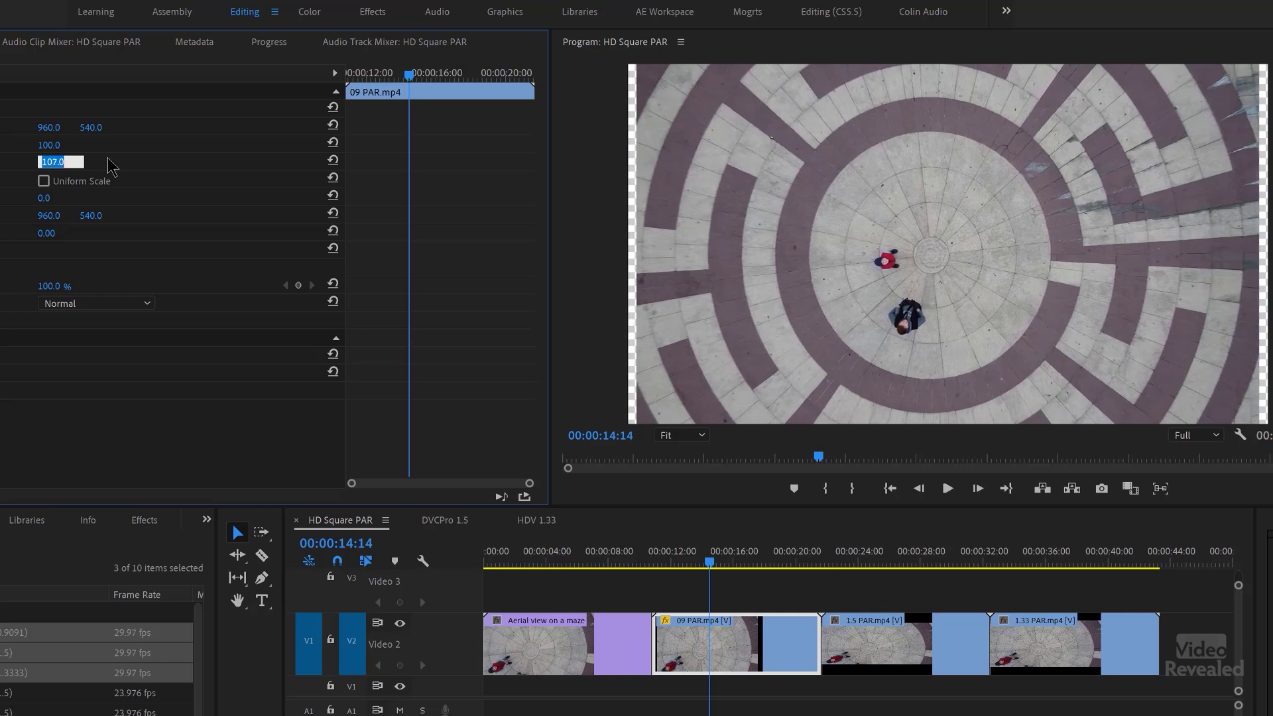
Raise the 09 PAR.mp4 clip's Scale Width in increments of 0.1 up to 109.5
key(ctrl+Up)
key(ctrl+Up)
key(ctrl+Up)
key(ctrl+Up)
key(ctrl+Up)
key(ctrl+Up)
key(ctrl+Up)
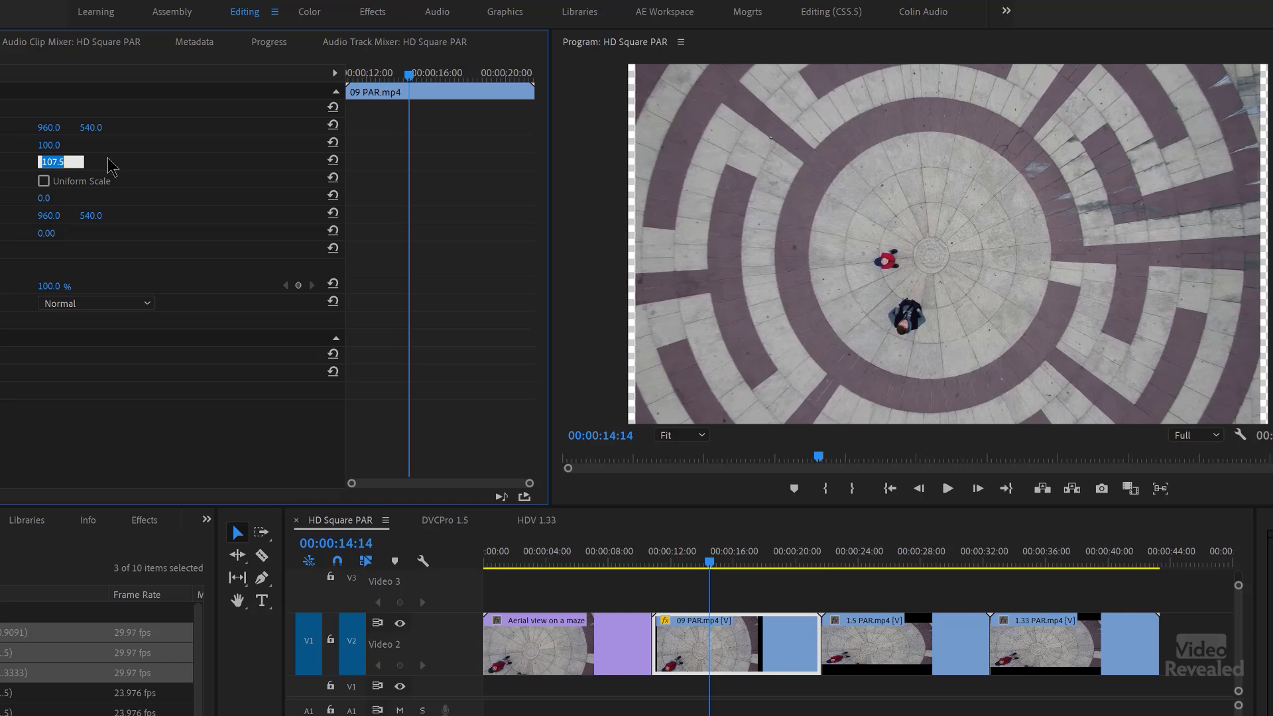
key(ctrl+Up)
key(ctrl+Up)
key(ctrl+Up)
key(ctrl+Up)
key(ctrl+Up)
key(ctrl+Up)
key(ctrl+Up)
key(ctrl+Up)
key(ctrl+Up)
key(ctrl+Up)
key(ctrl+Up)
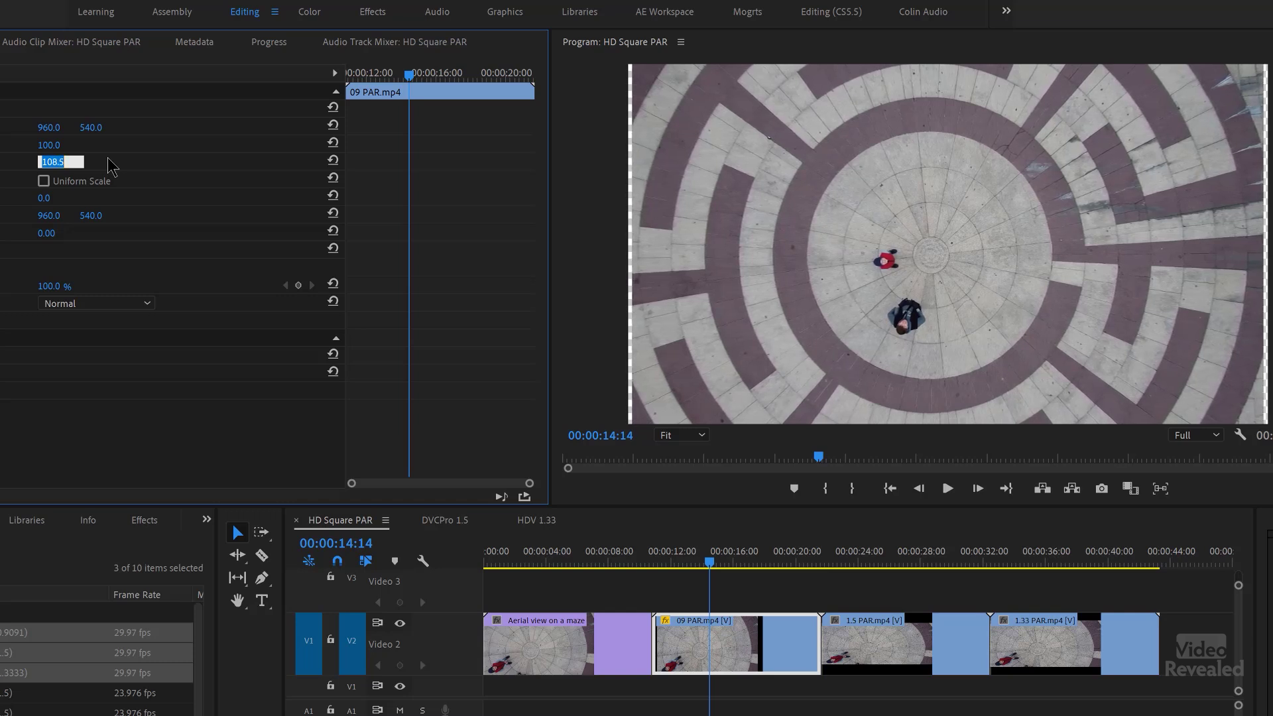
key(ctrl+Up)
key(ctrl+Up)
key(ctrl+Up)
key(ctrl+Up)
key(ctrl+Up)
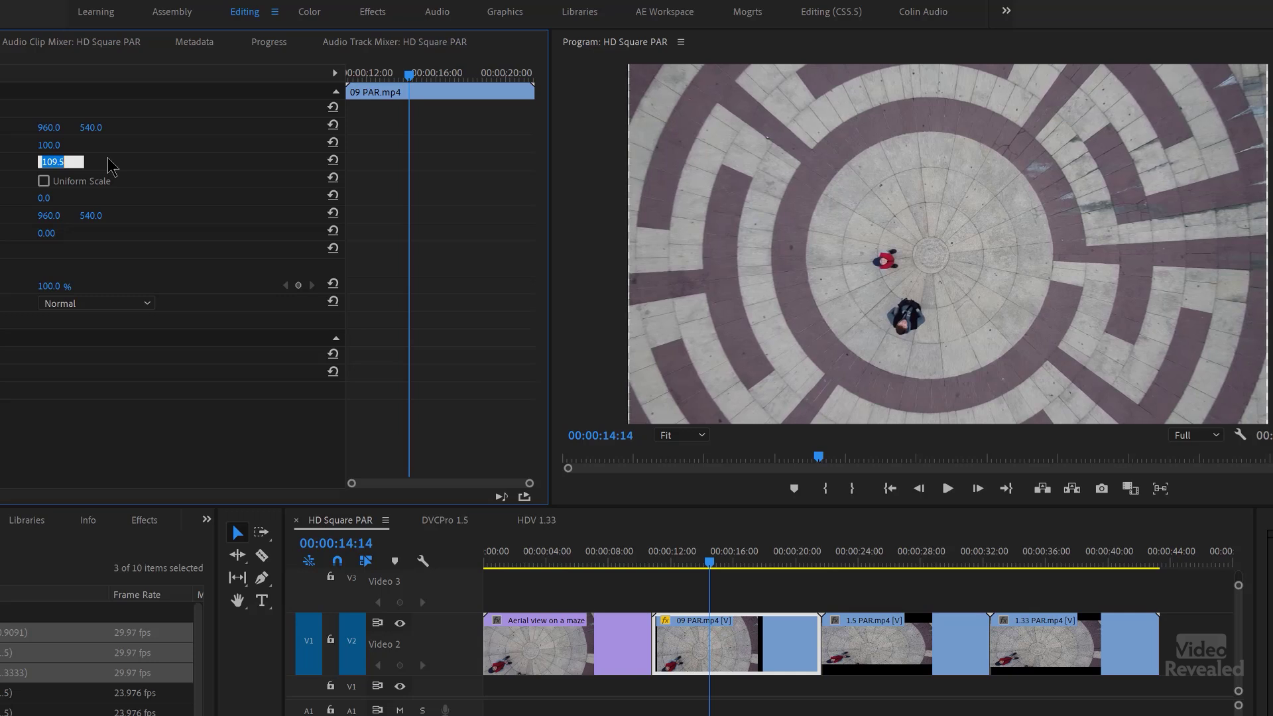
Set the 09 PAR.mp4 clip's Scale Width to 108 and check the program monitor's display settings
text(108)
key(Return)
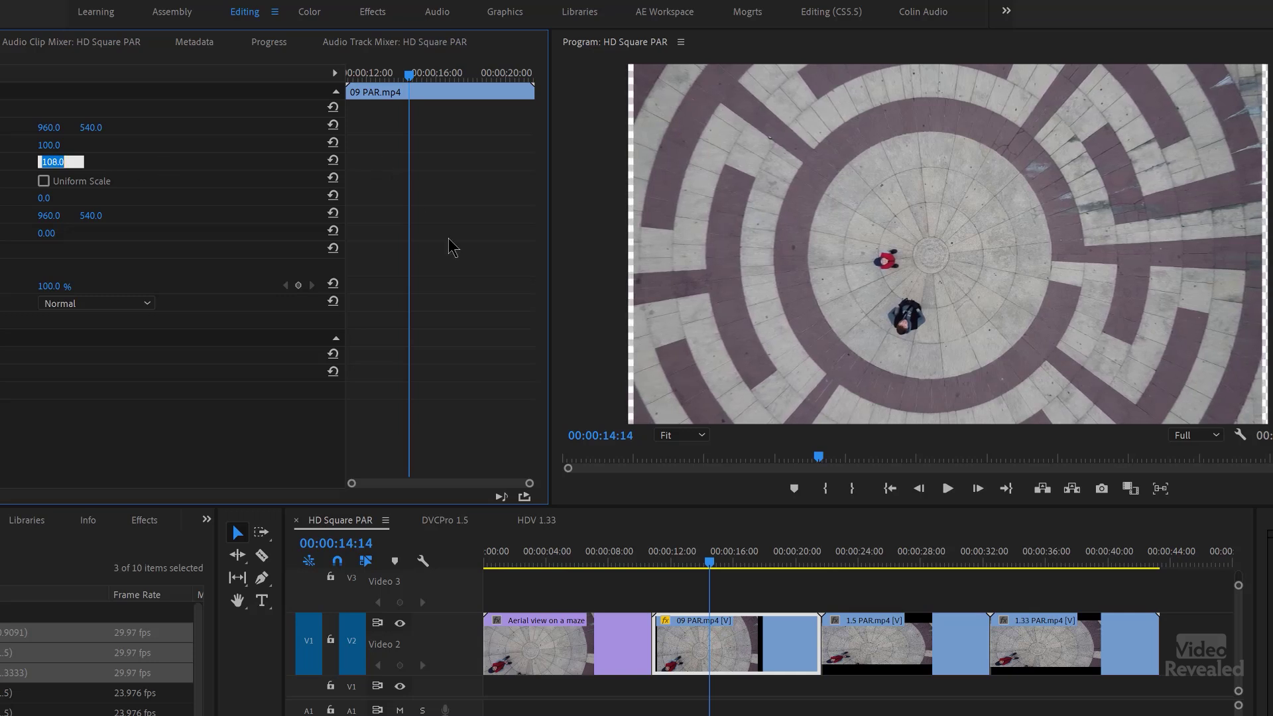
click(1237, 435)
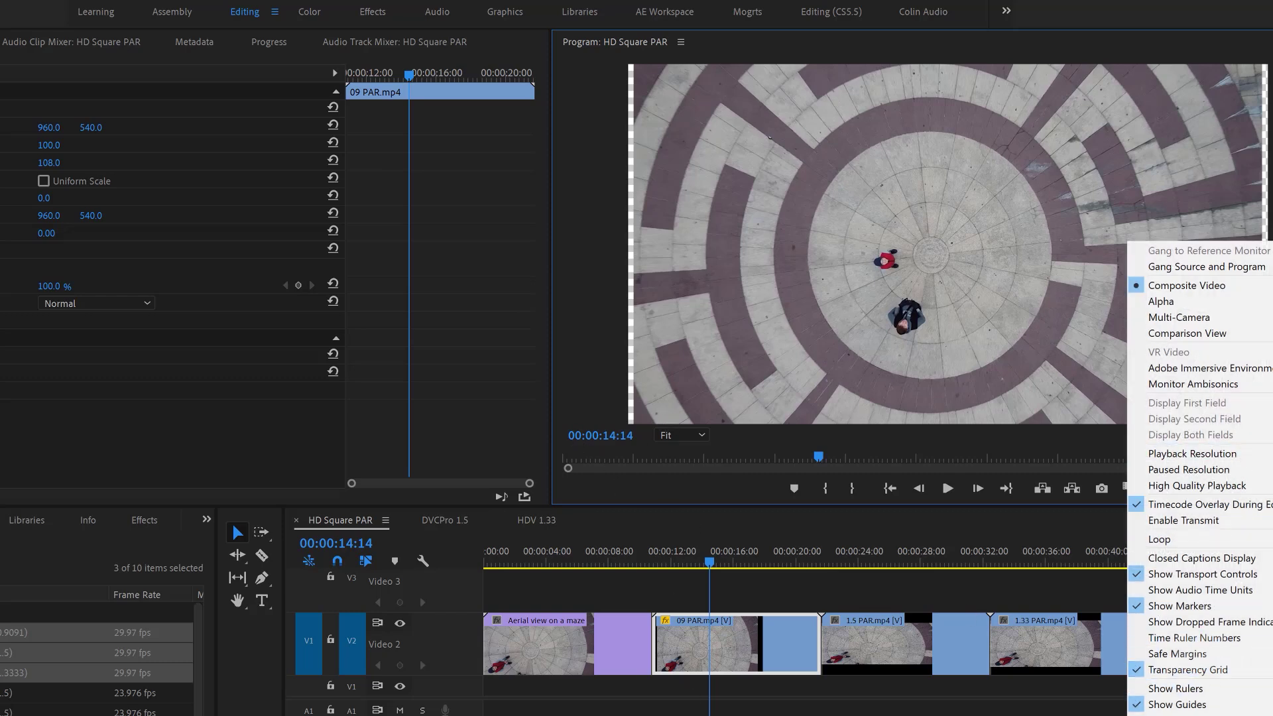
key(Escape)
click(693, 646)
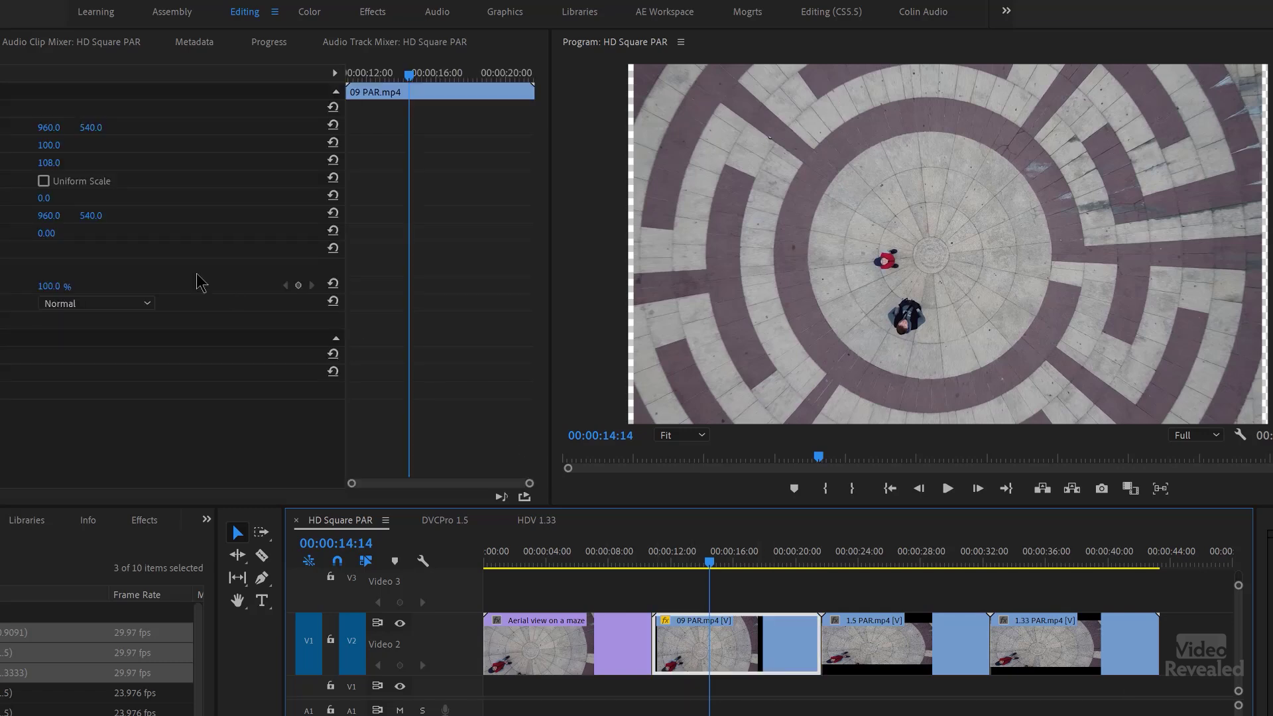
Try a Scale Width of 108.9 on the 09 PAR.mp4 clip and settle on 109.6 to fill the frame width
click(46, 162)
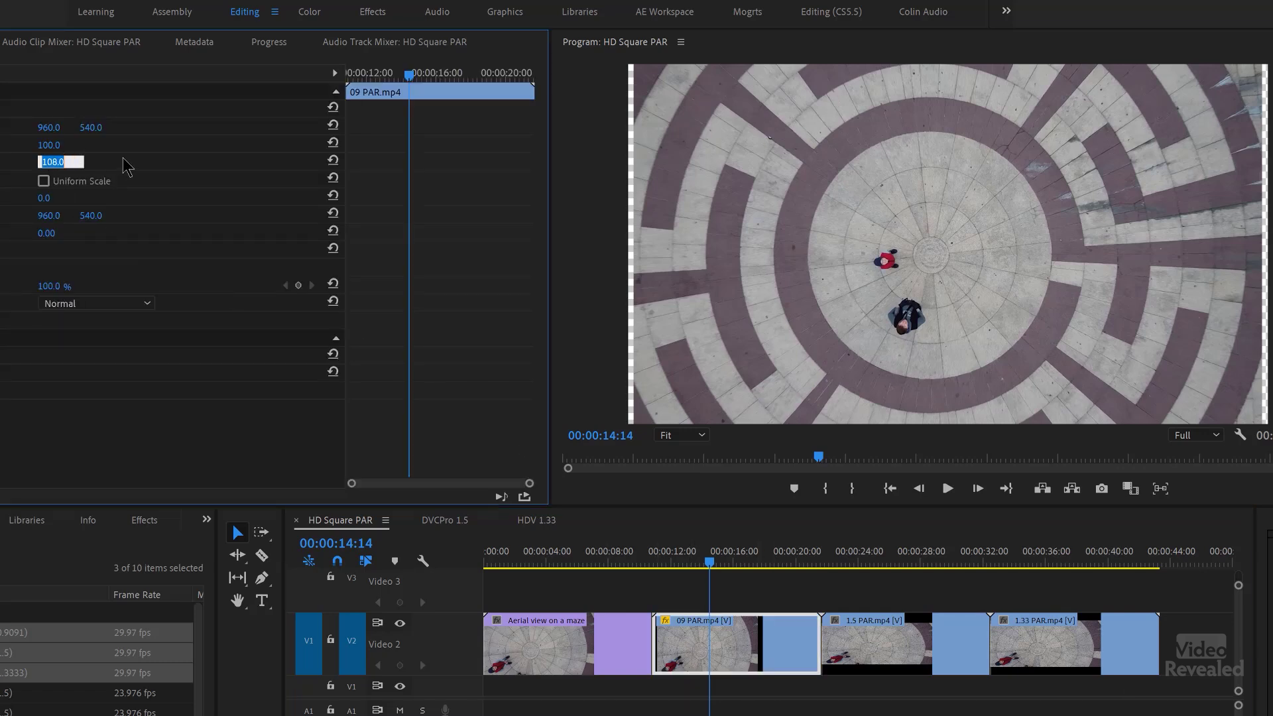
text(108.9)
key(Return)
text(109.6)
key(Return)
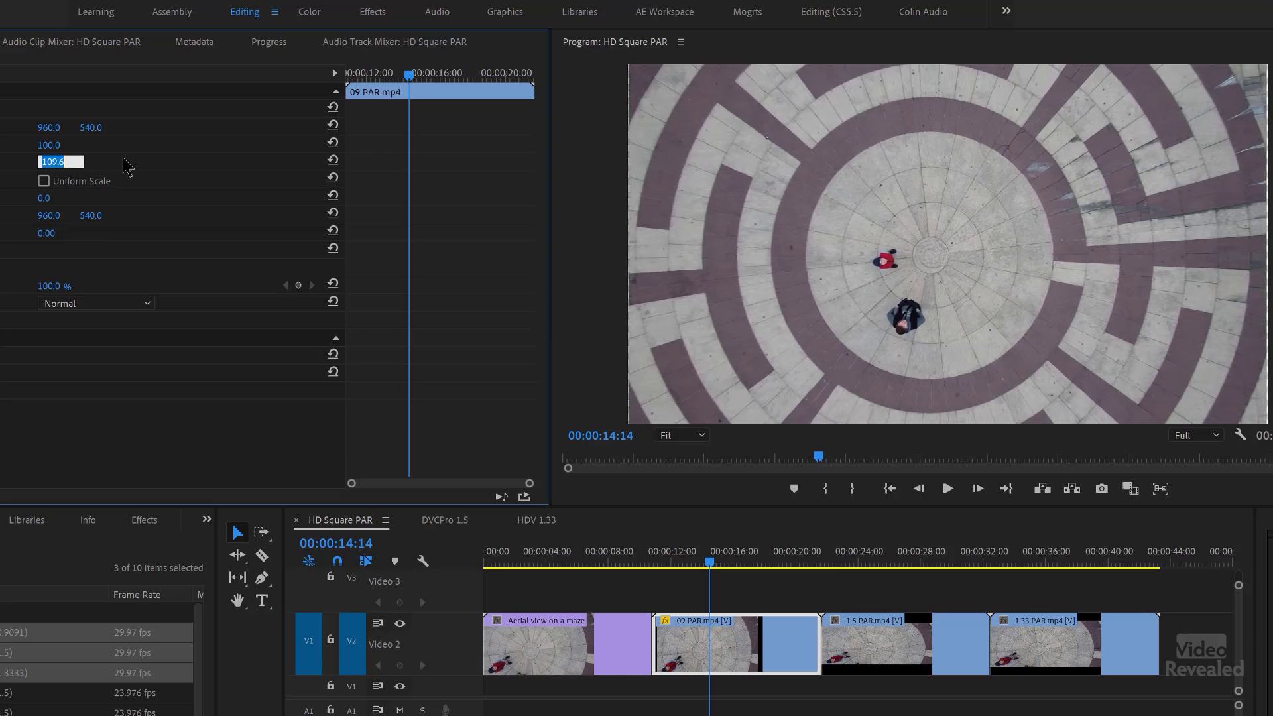
Set the 09 PAR.mp4 clip's Scale Width to 109.9 so it fills the full frame width
text(109.9)
key(Return)
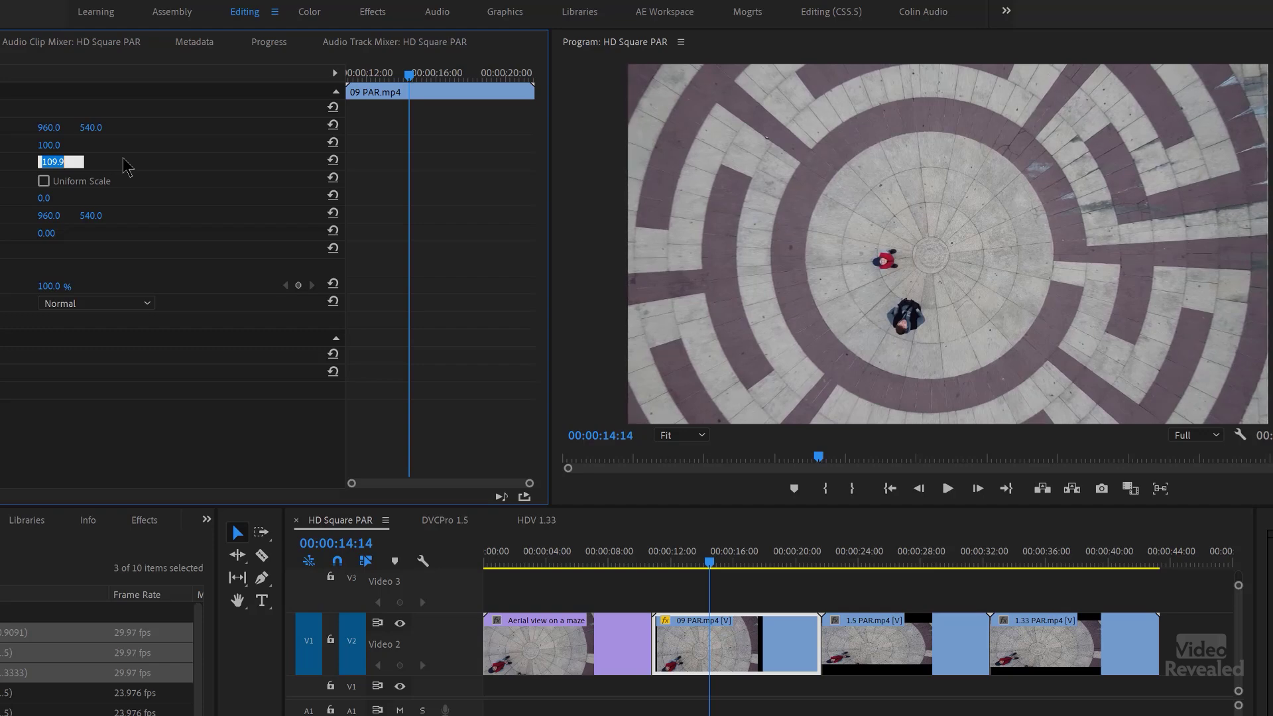
click(126, 353)
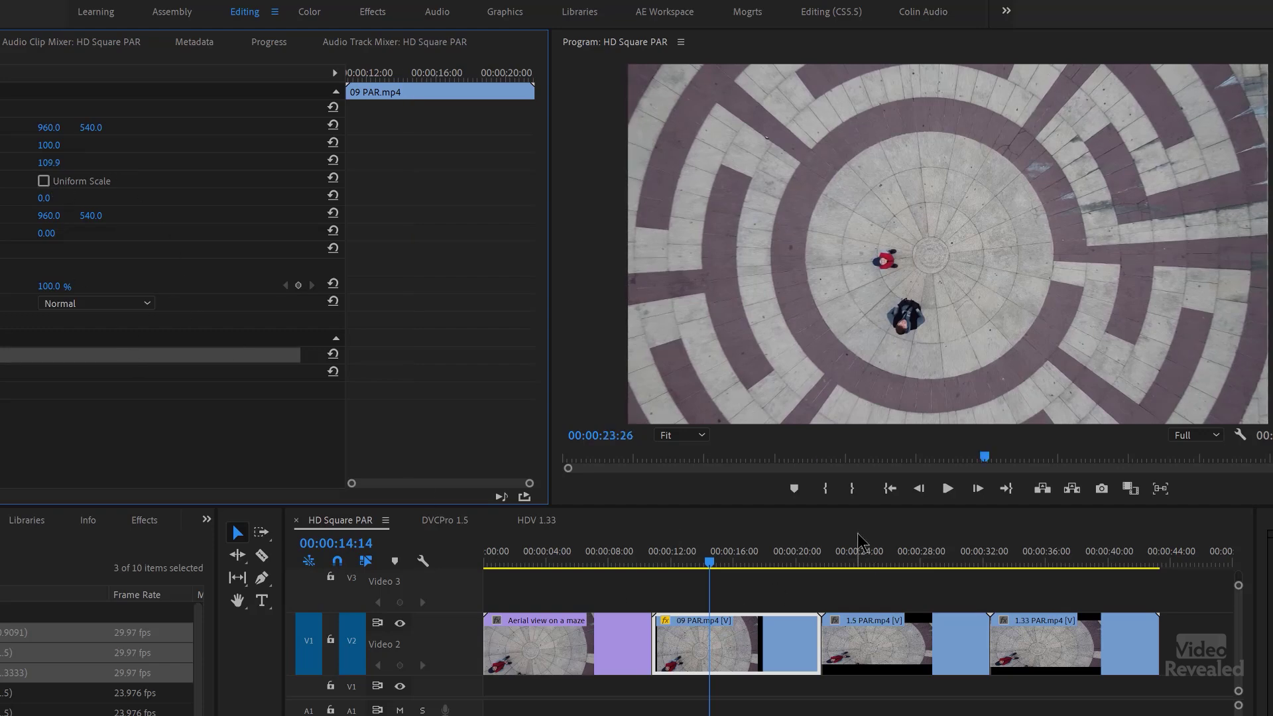
Examine the scaling settings of the 1.5 PAR.mp4 clip in the HD Square PAR sequence and clear the clip selection
click(855, 556)
click(862, 630)
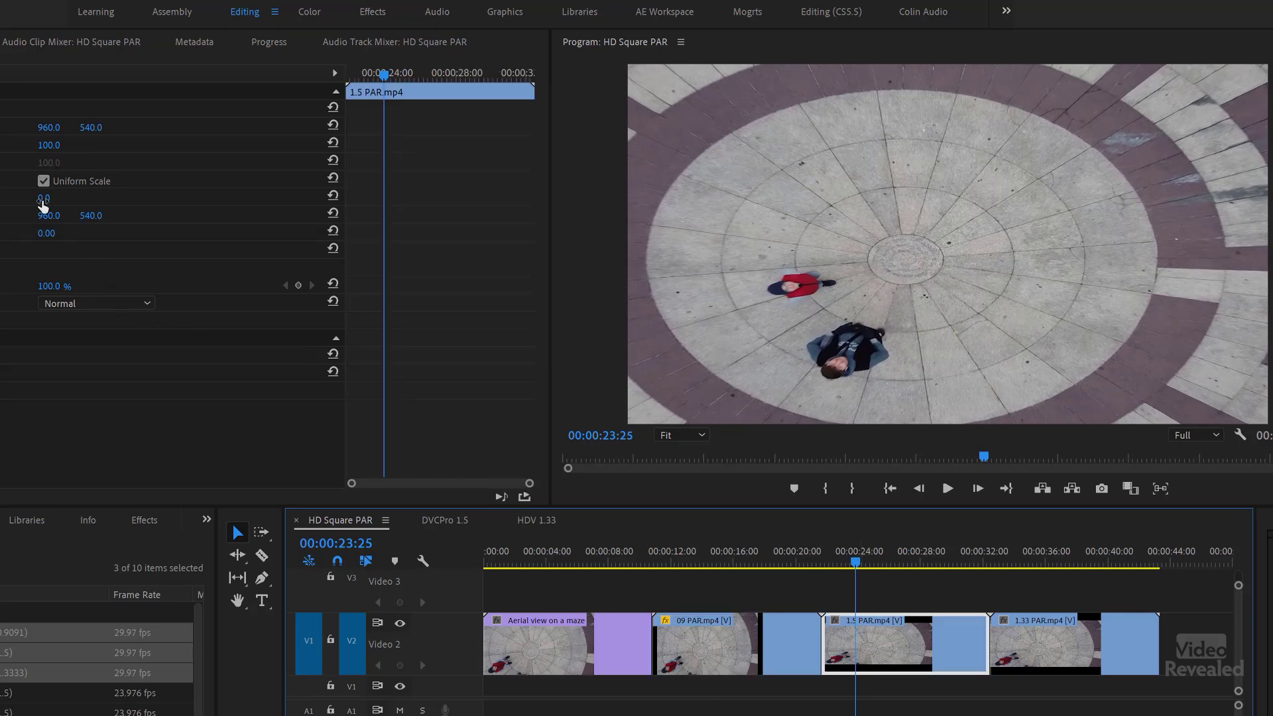
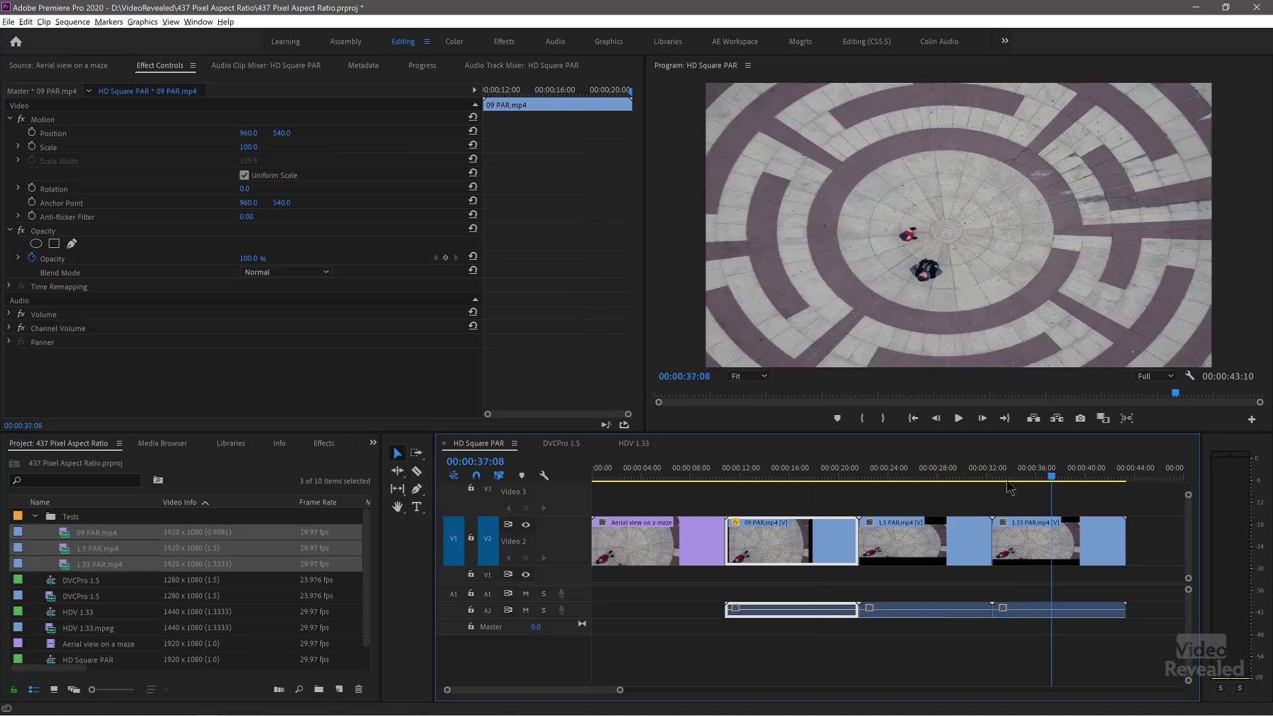
click(757, 677)
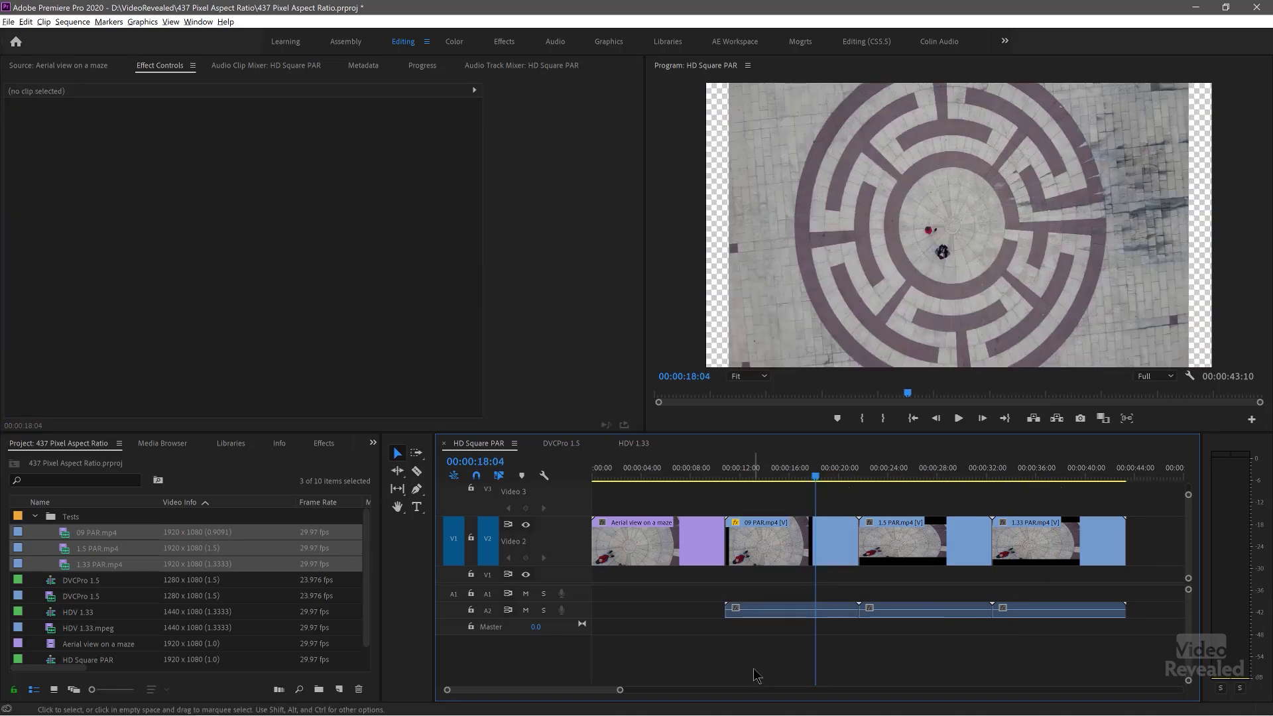
Interpret the 09 PAR.mp4 source footage with its pixel aspect ratio conformed to Square Pixels (1.0)
click(66, 535)
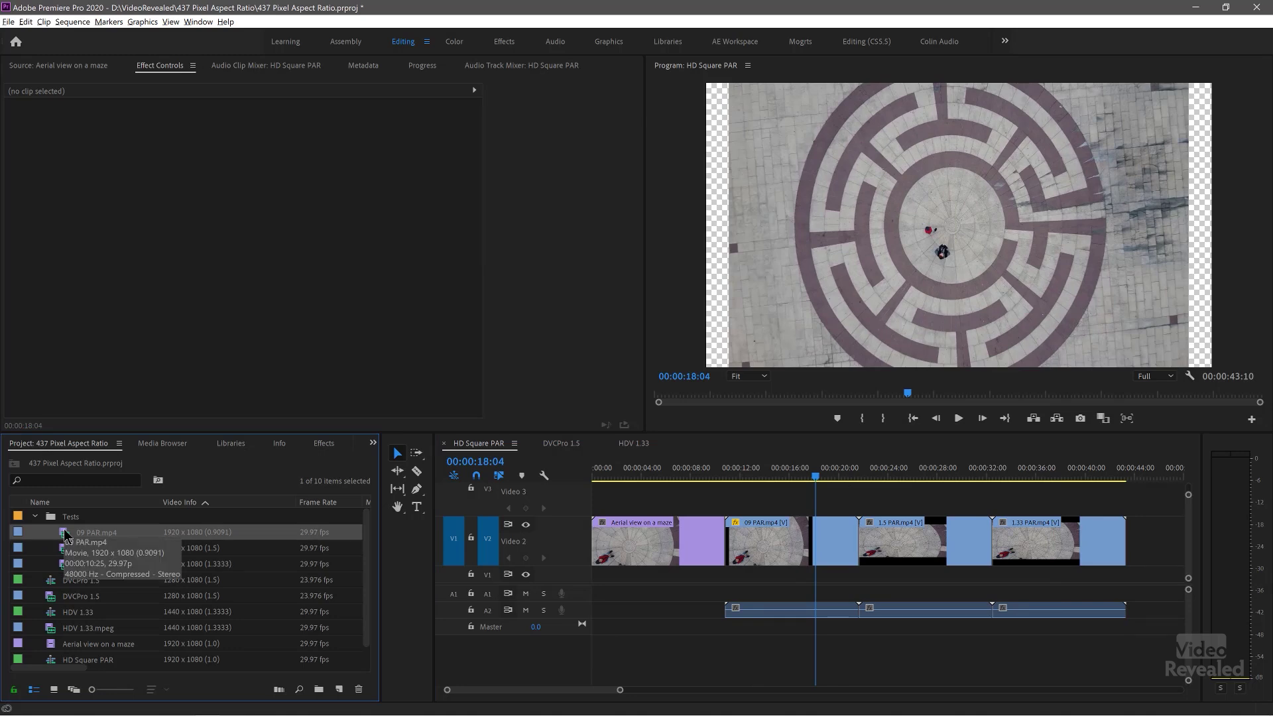
right_click(66, 535)
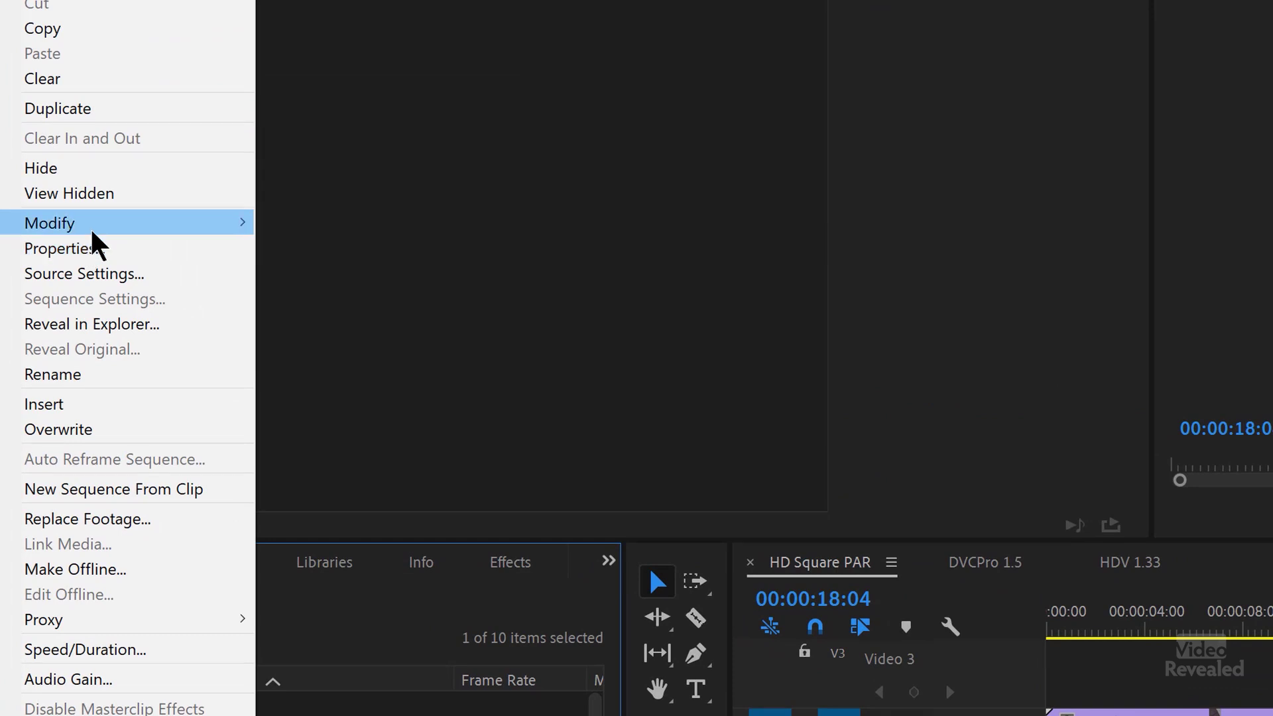
mouse_move(90, 229)
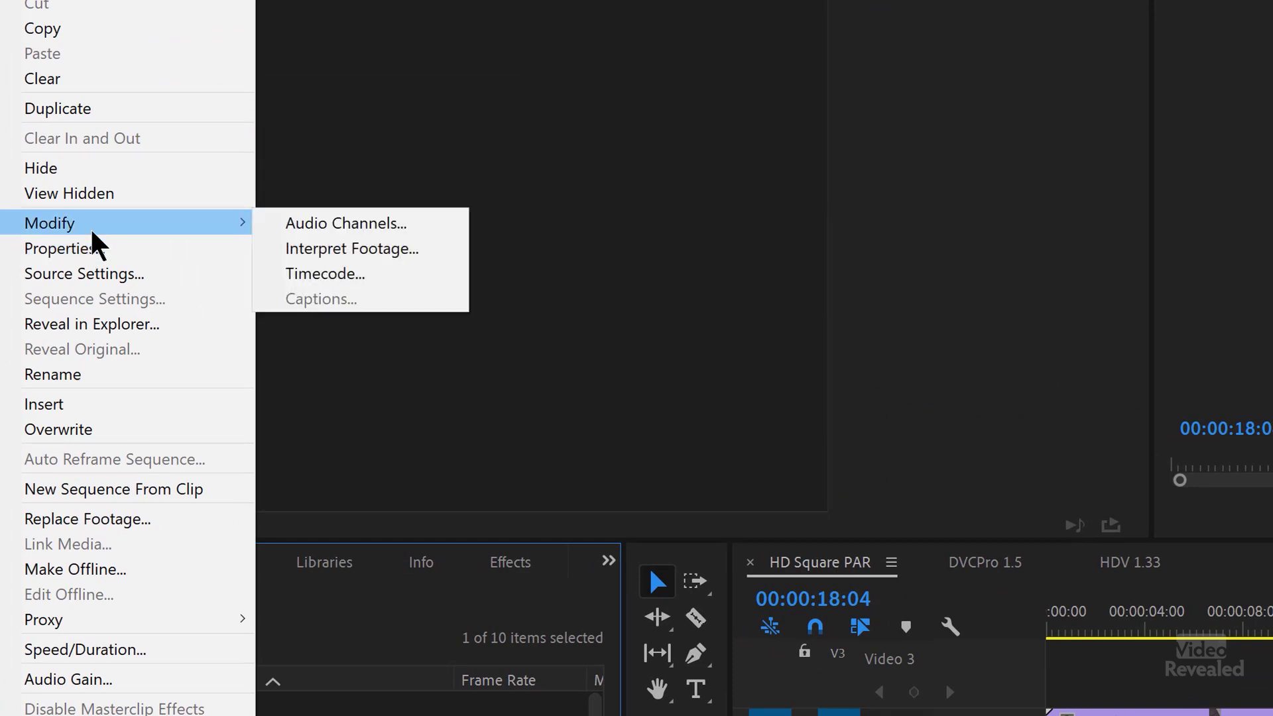
click(409, 251)
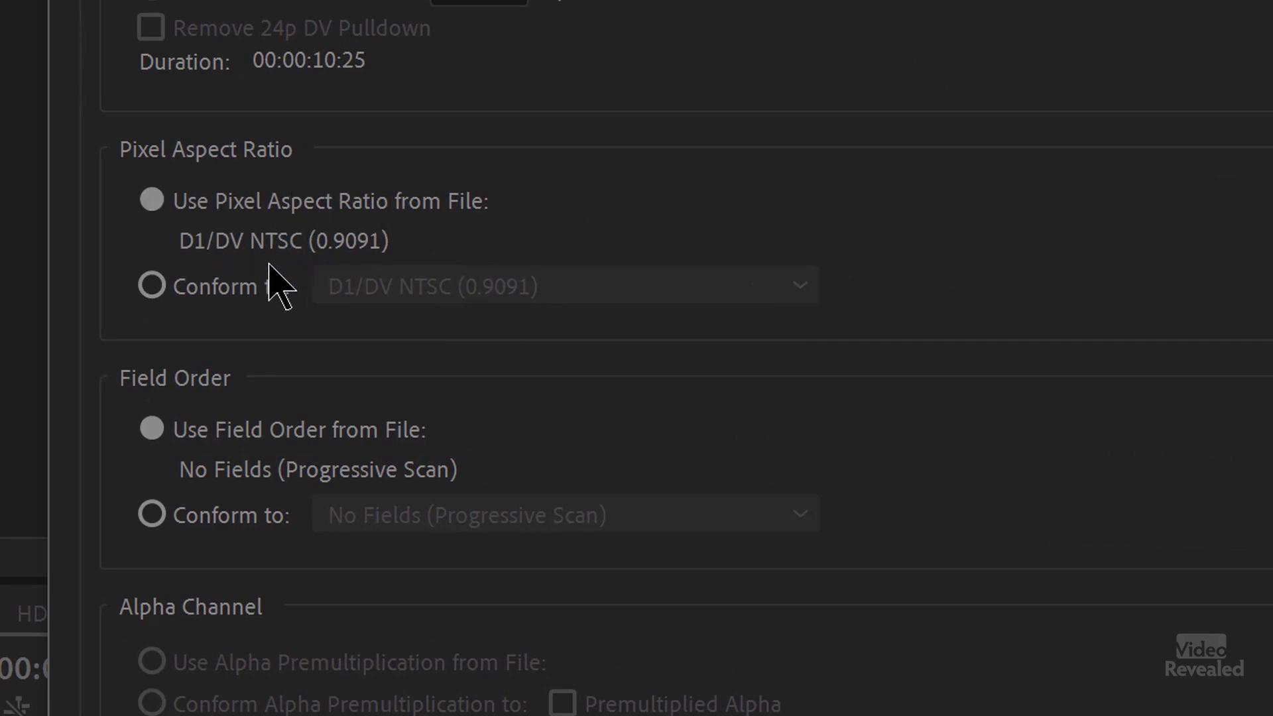
click(230, 297)
click(571, 275)
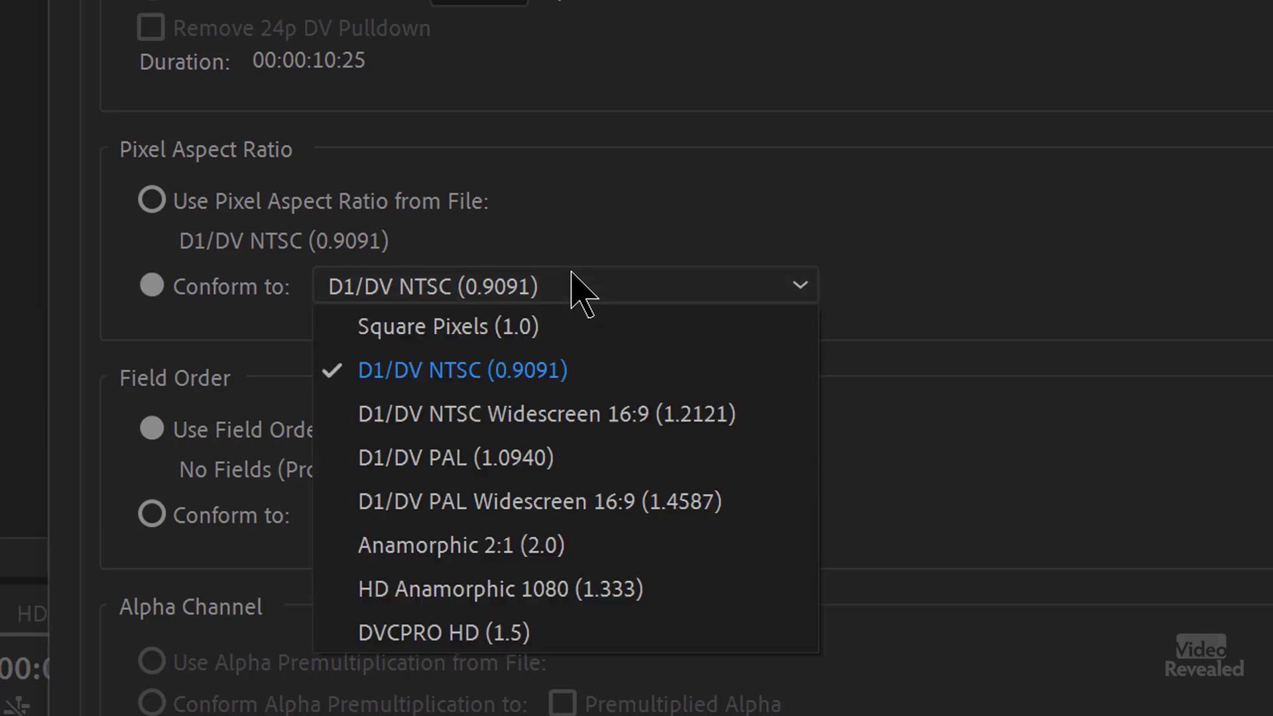
click(559, 328)
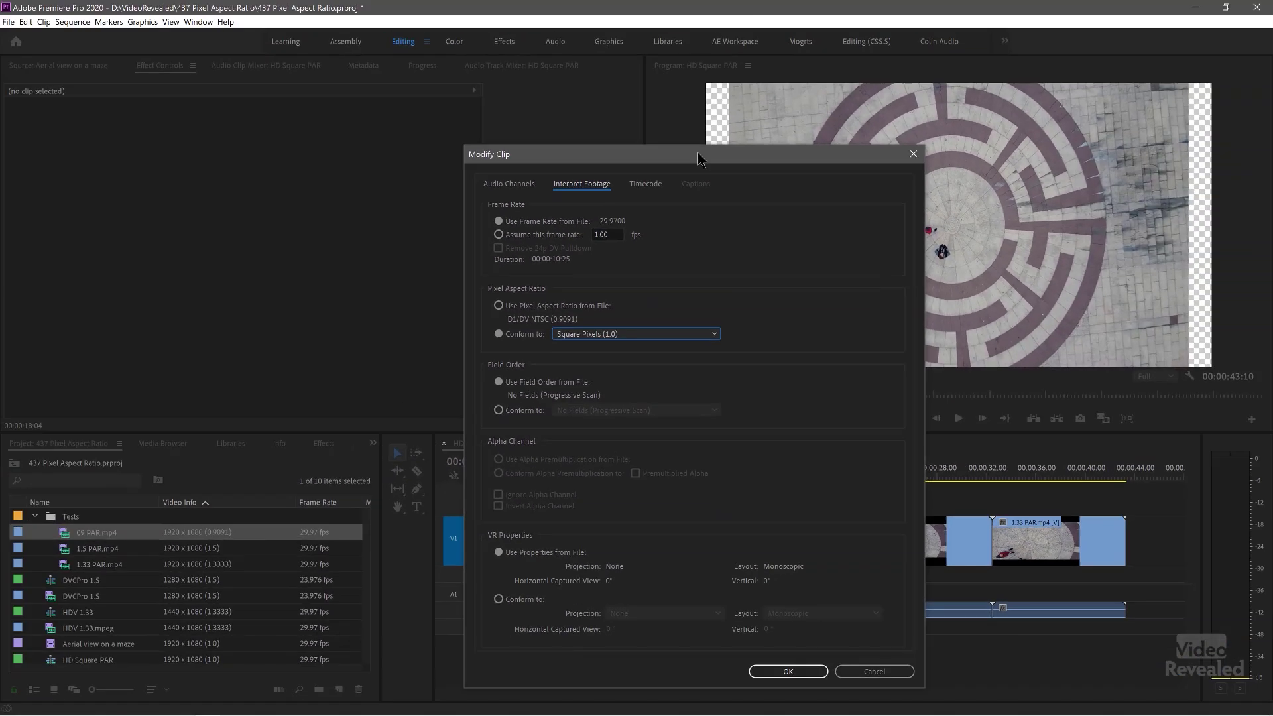
drag(697, 153, 418, 60)
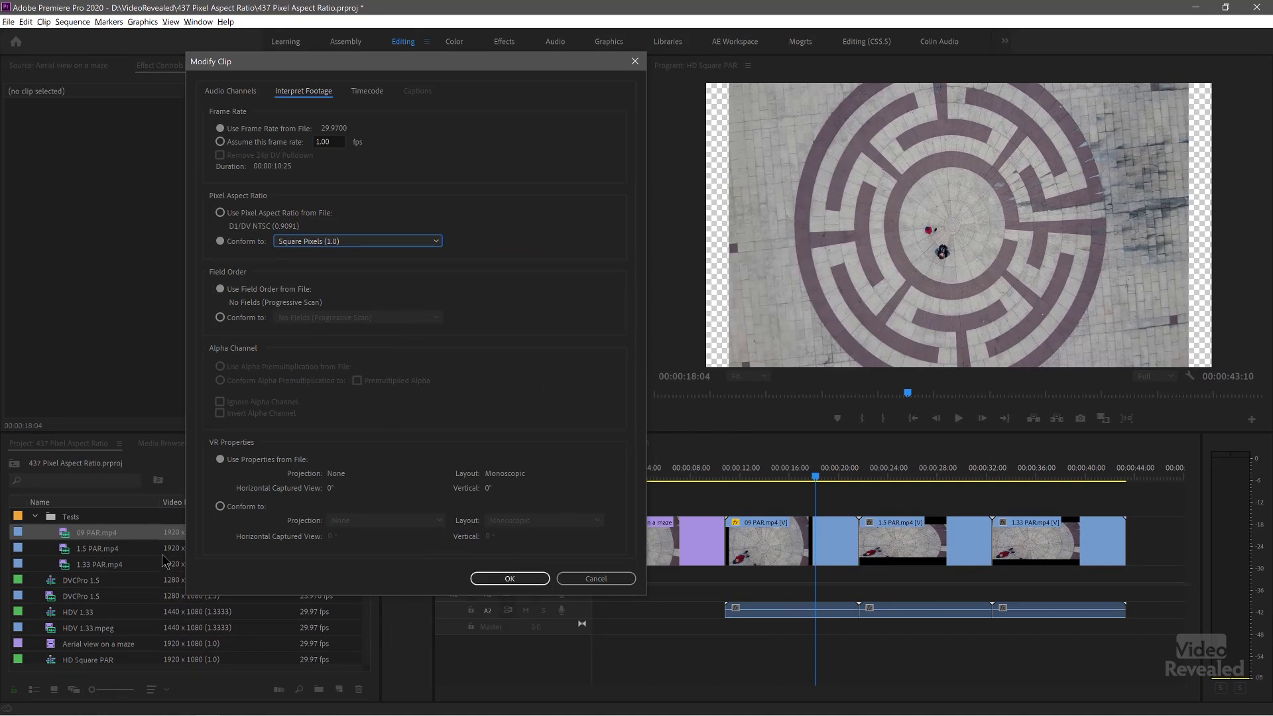
click(526, 582)
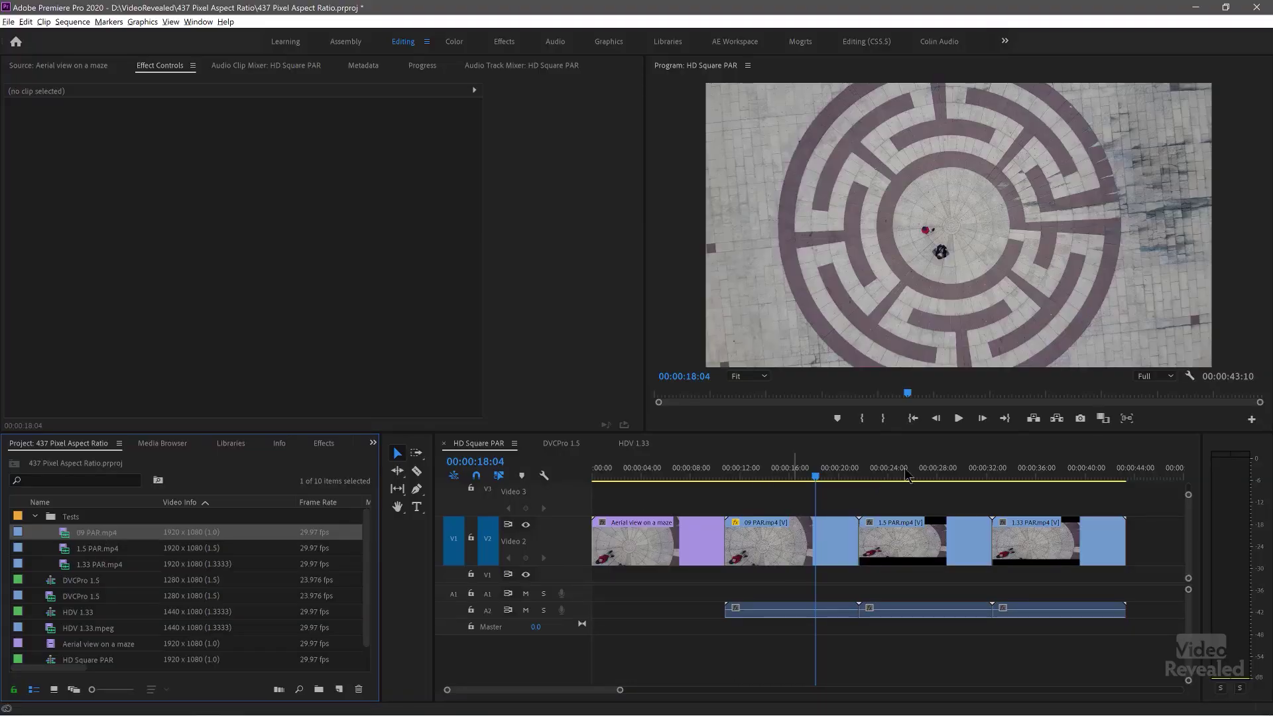
Show the 1.5 PAR.mp4 clip in the sequence and conform its source footage's pixel aspect ratio to Square Pixels (1.0)
click(903, 469)
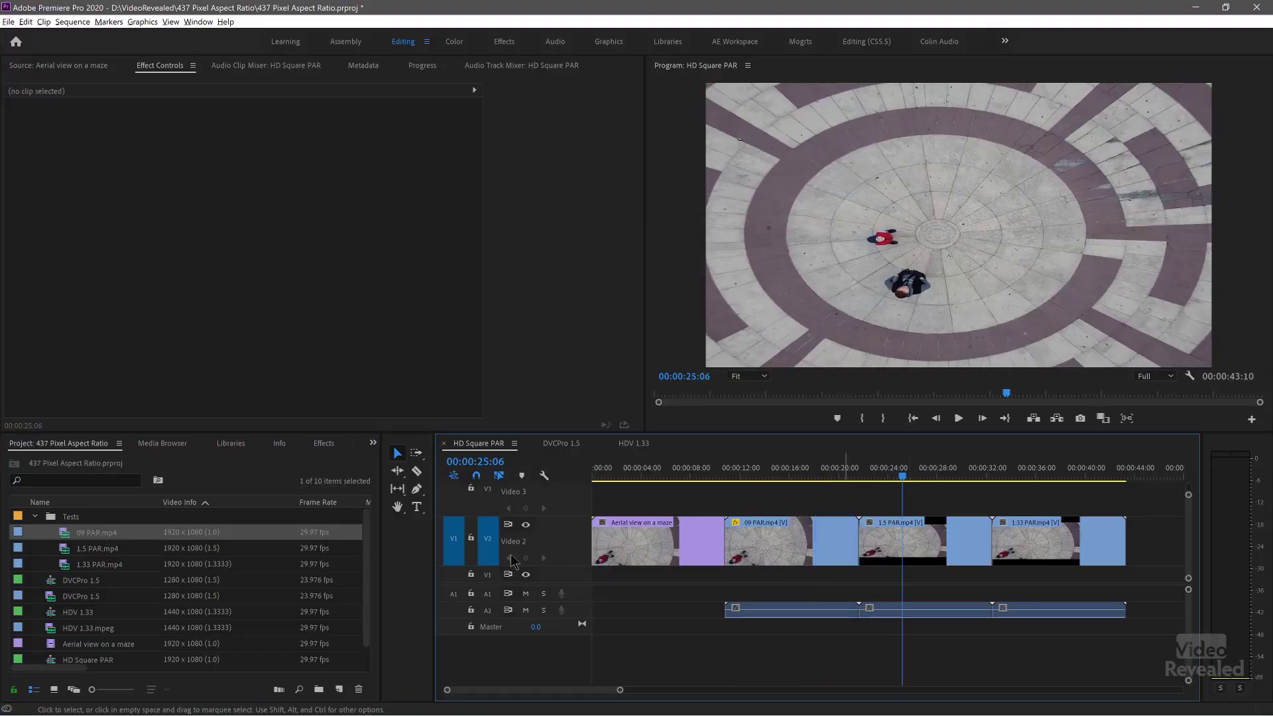
right_click(69, 554)
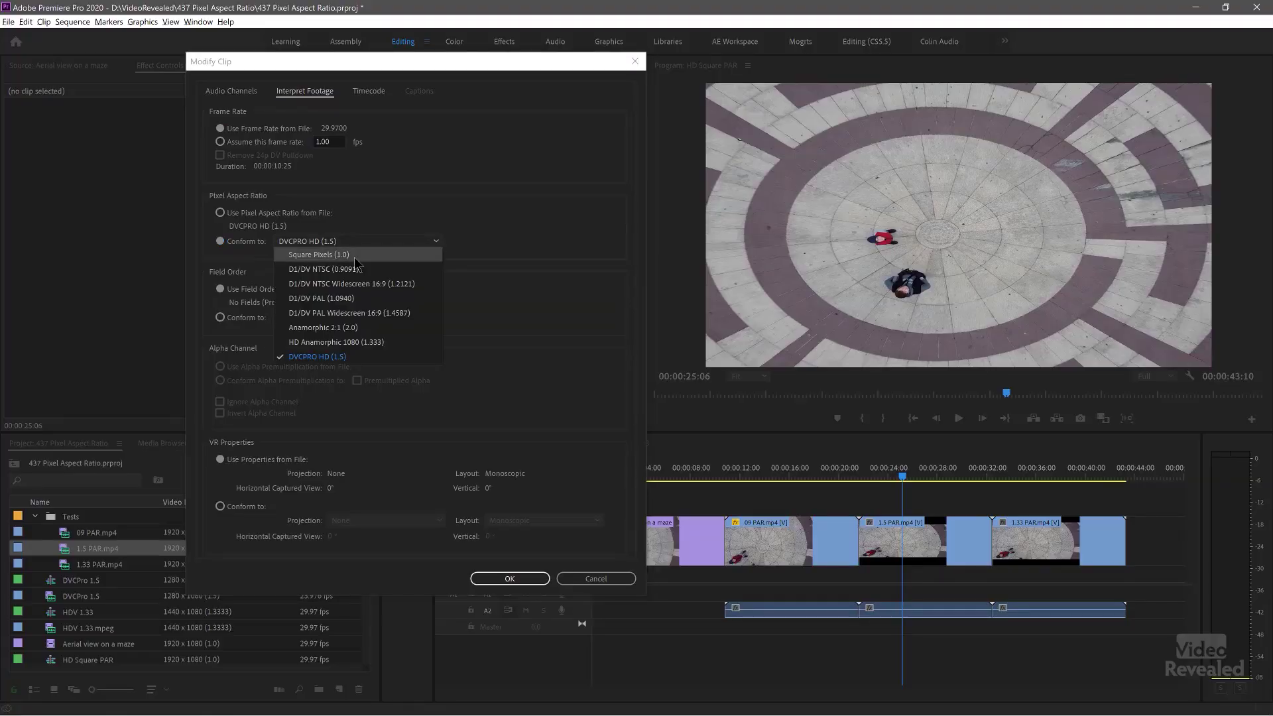
click(355, 257)
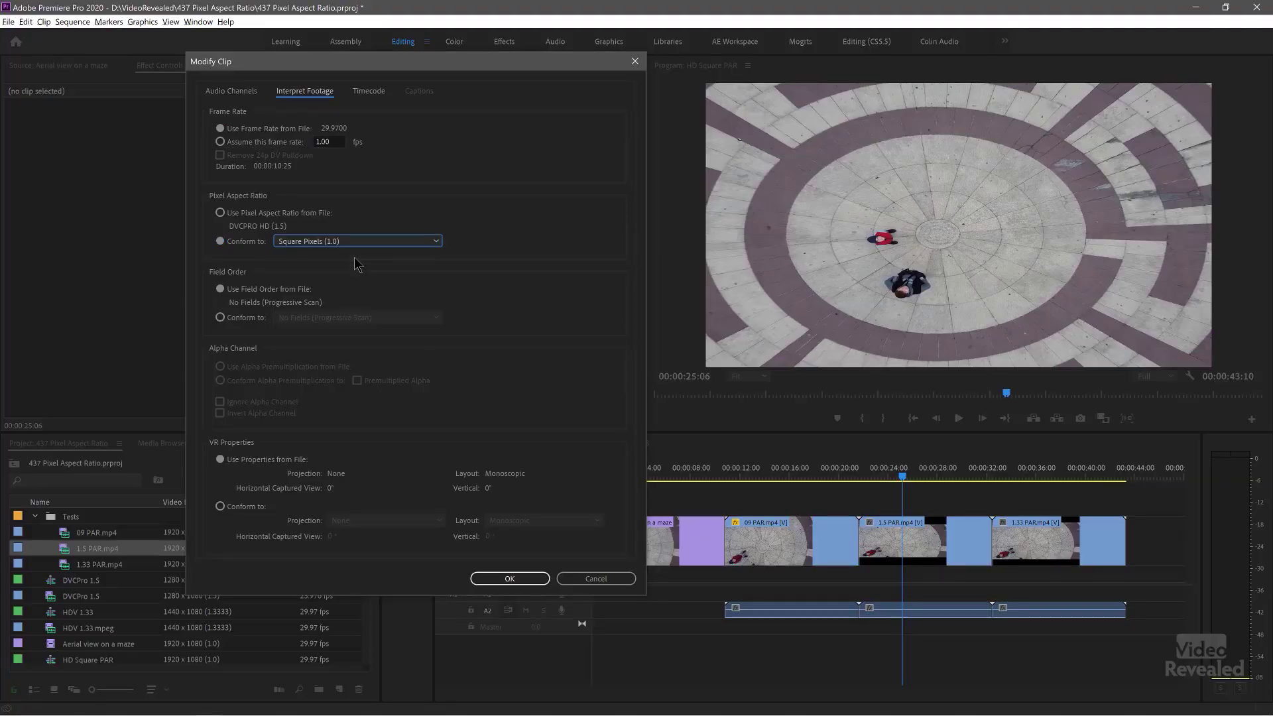
click(510, 578)
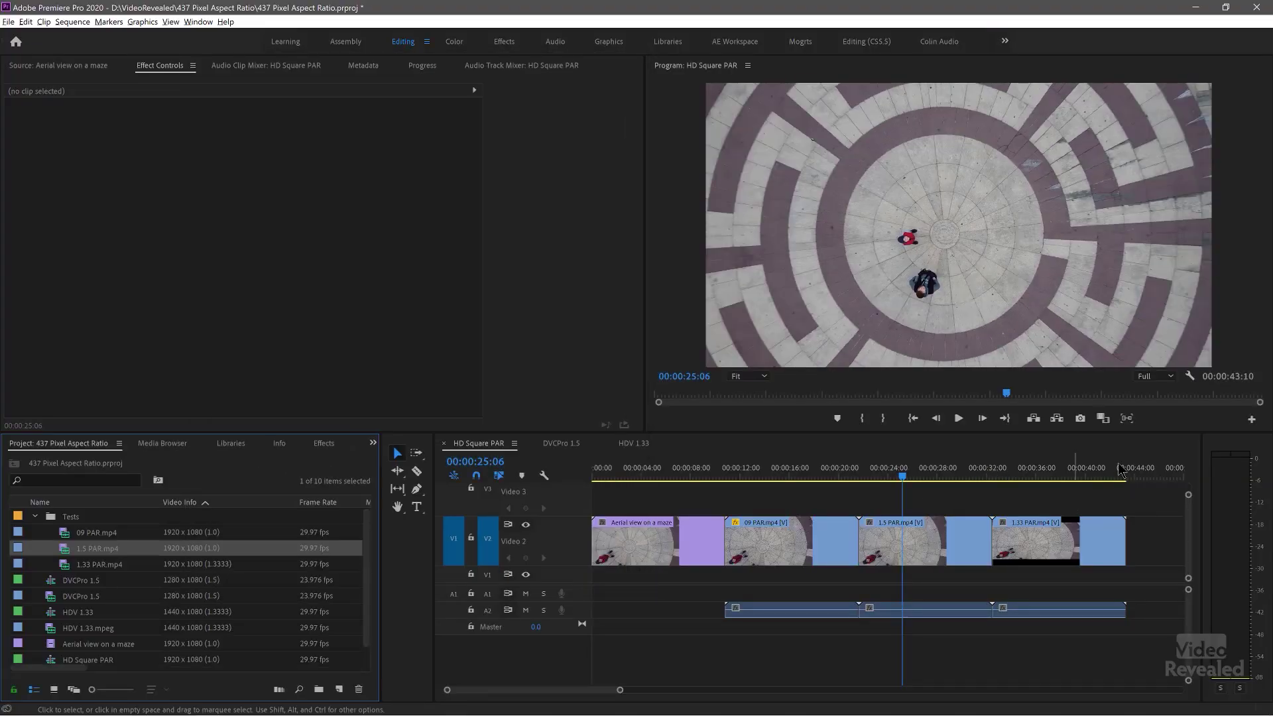
Conform the 1.33 PAR.mp4 source footage's pixel aspect ratio to Square Pixels (1.0) and scrub the sequence back to its first clip
click(1049, 478)
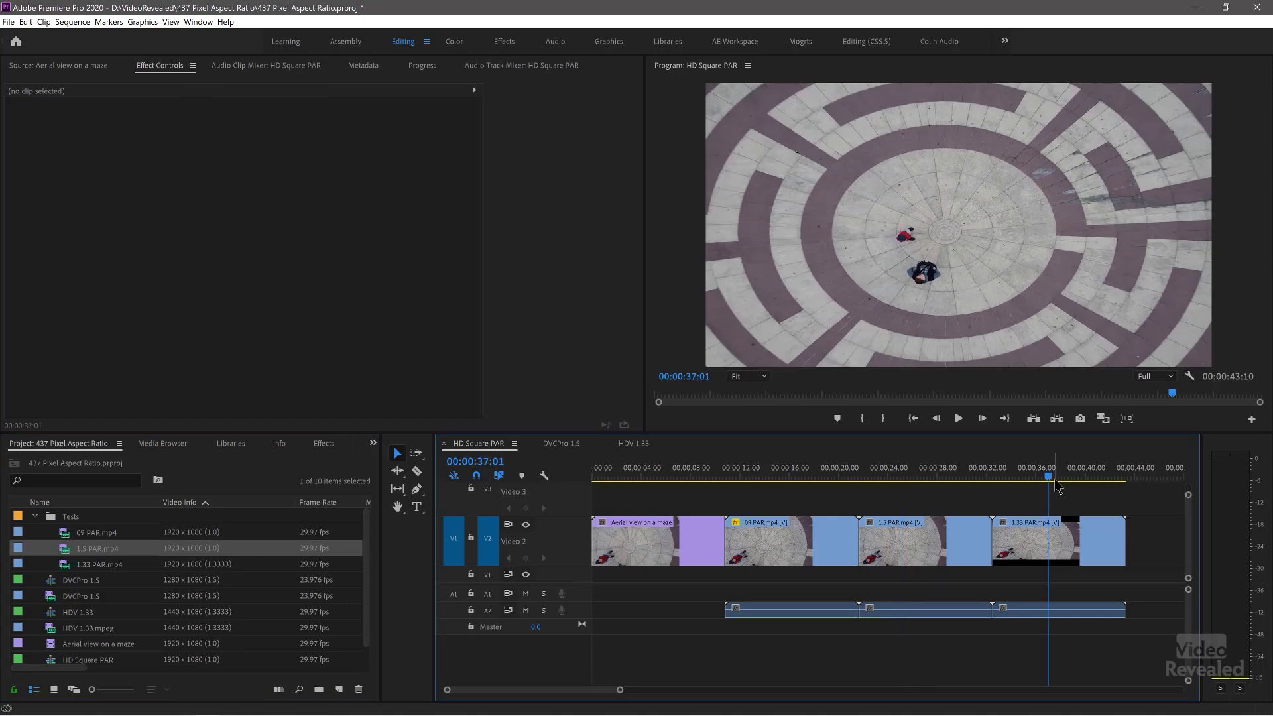
right_click(67, 569)
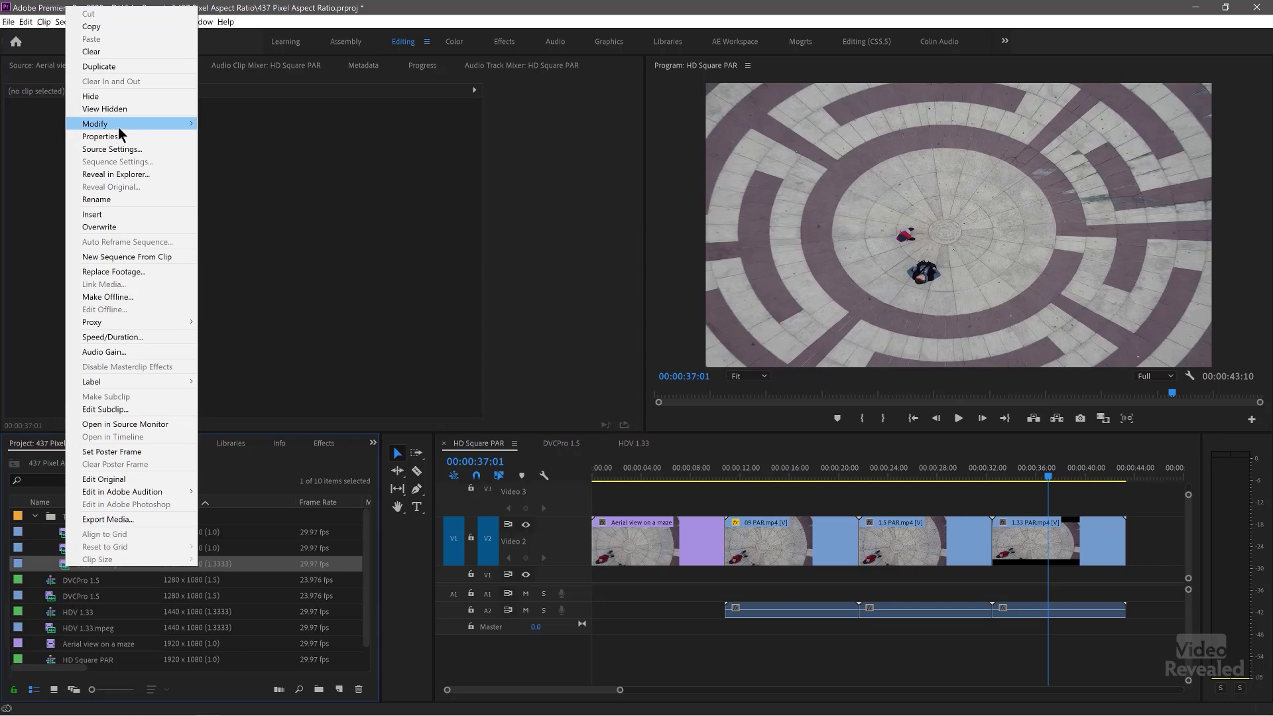
click(244, 137)
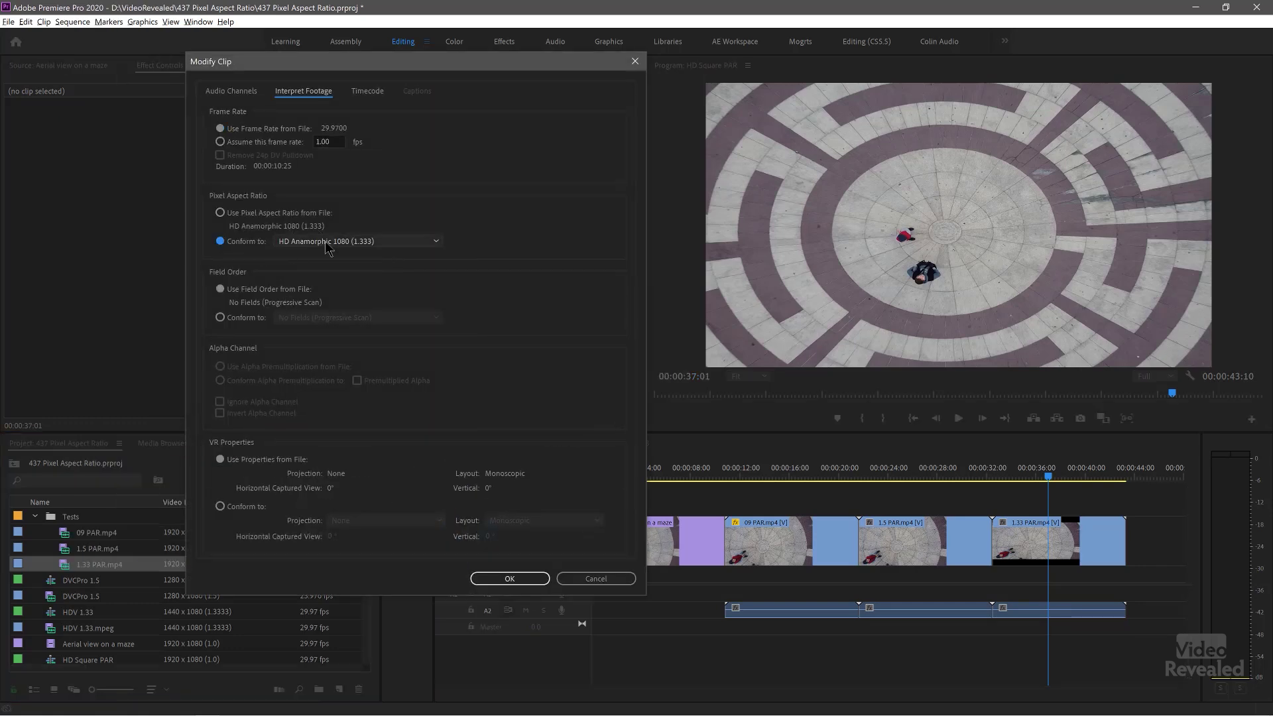
click(327, 246)
click(330, 257)
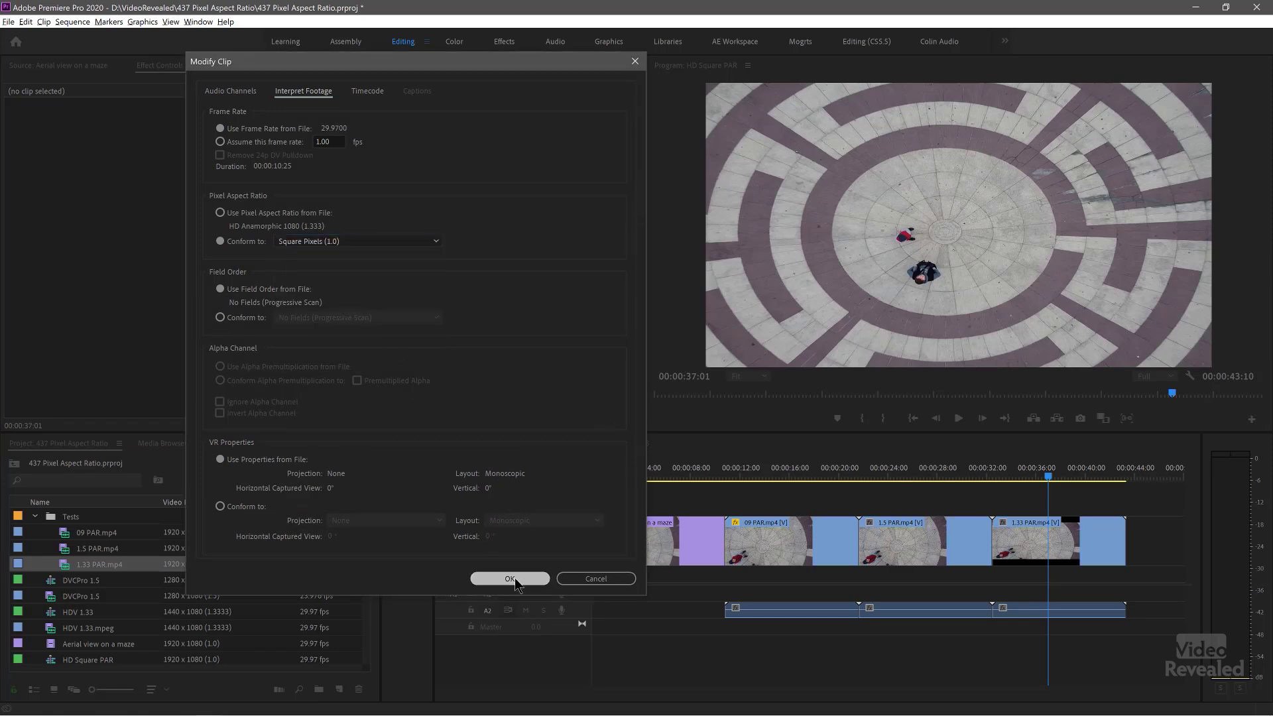
click(513, 578)
drag(944, 471, 735, 474)
click(652, 474)
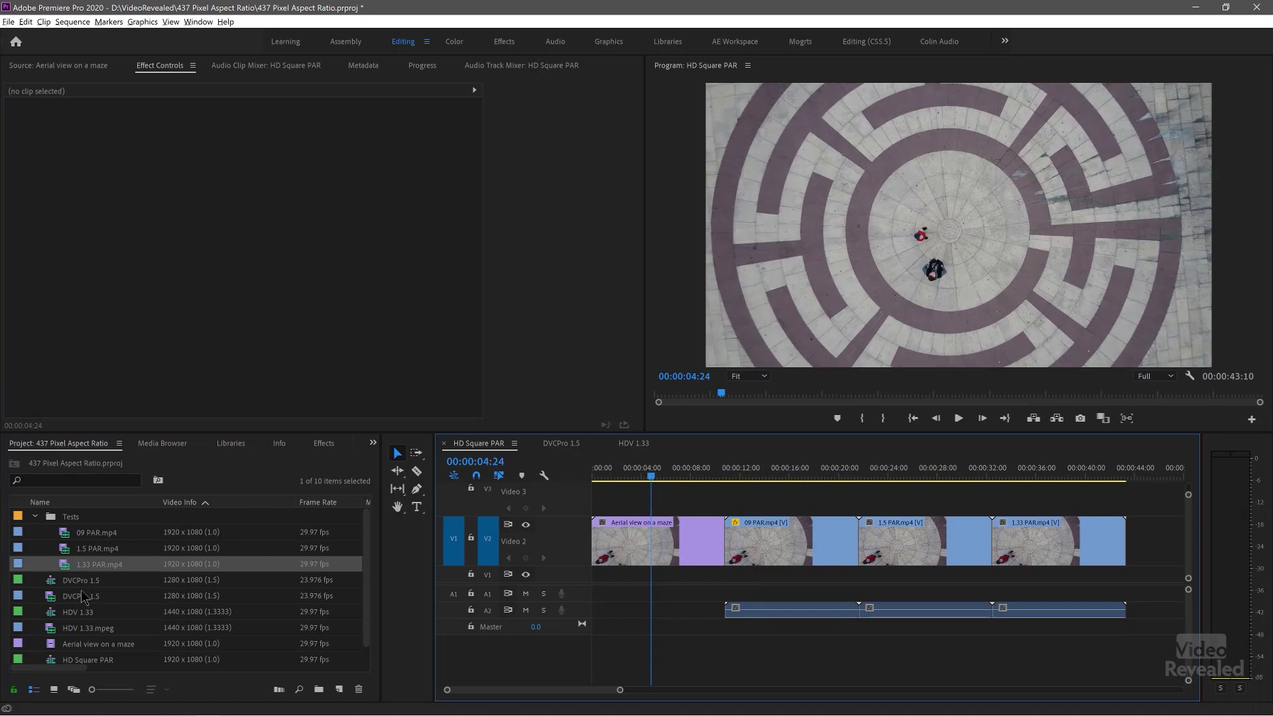
Collapse the Tests bin, open the DVCPro 1.5 movie clip in the source monitor and scrub through it
click(35, 517)
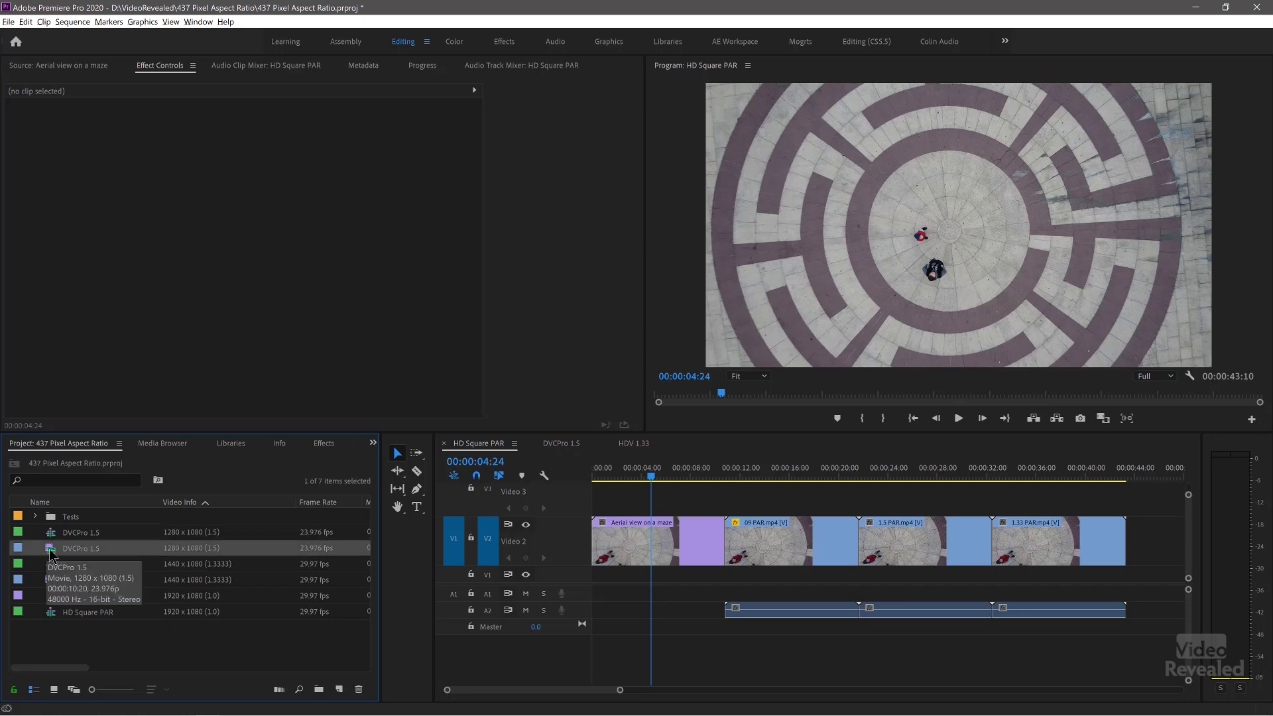
double_click(51, 552)
drag(272, 397, 502, 399)
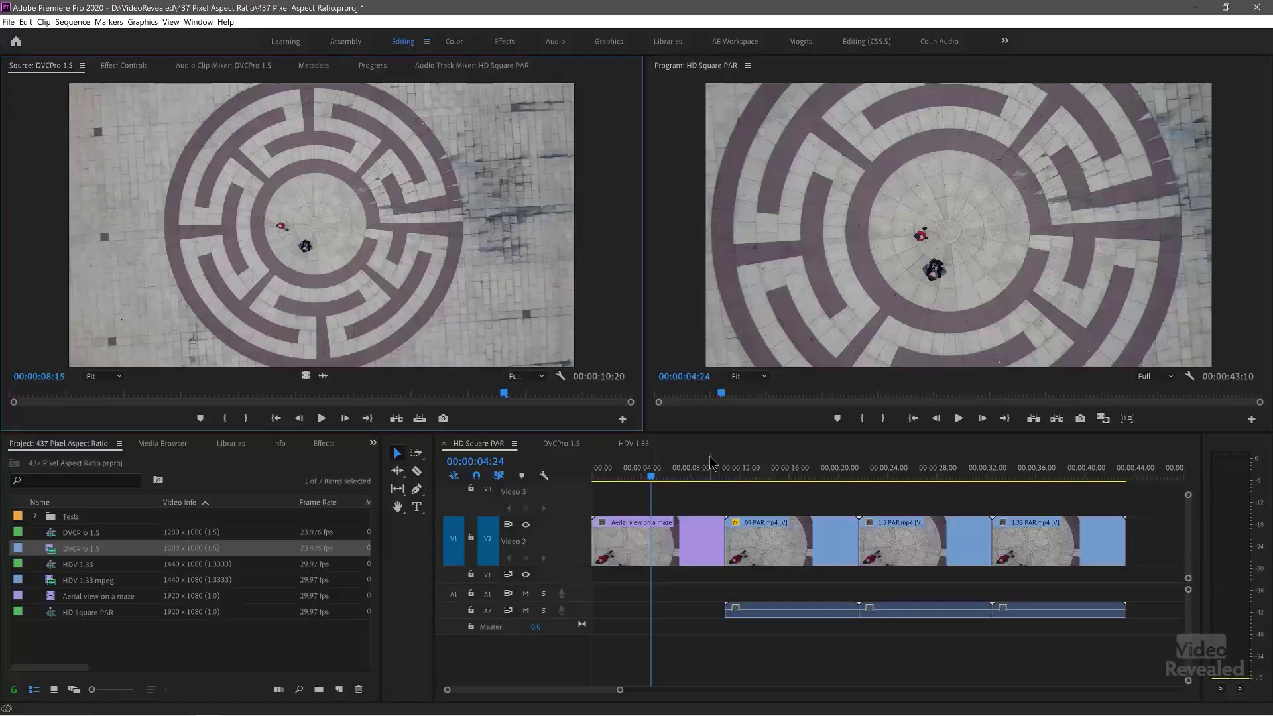
Open the export settings for the HD Square PAR sequence, try the Square Pixels (1.0) aspect and return it to DVCPRO HD (1.5)
key(ctrl+m)
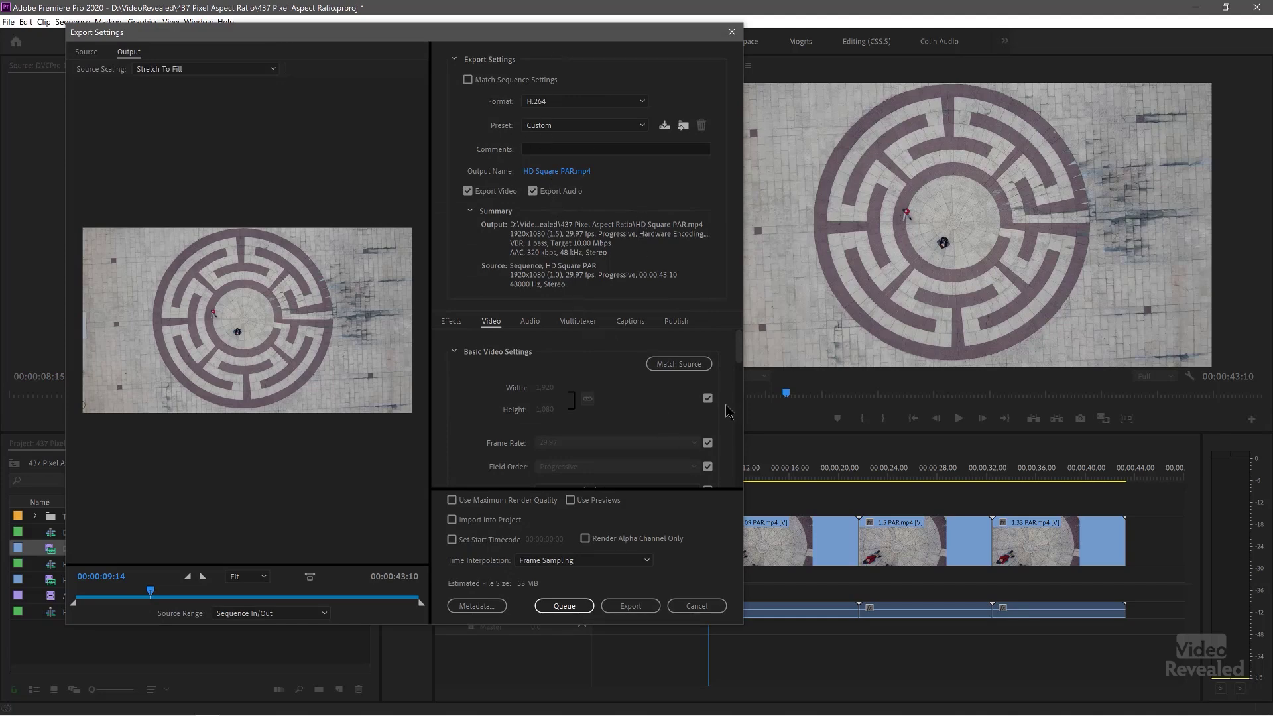
drag(736, 347, 740, 372)
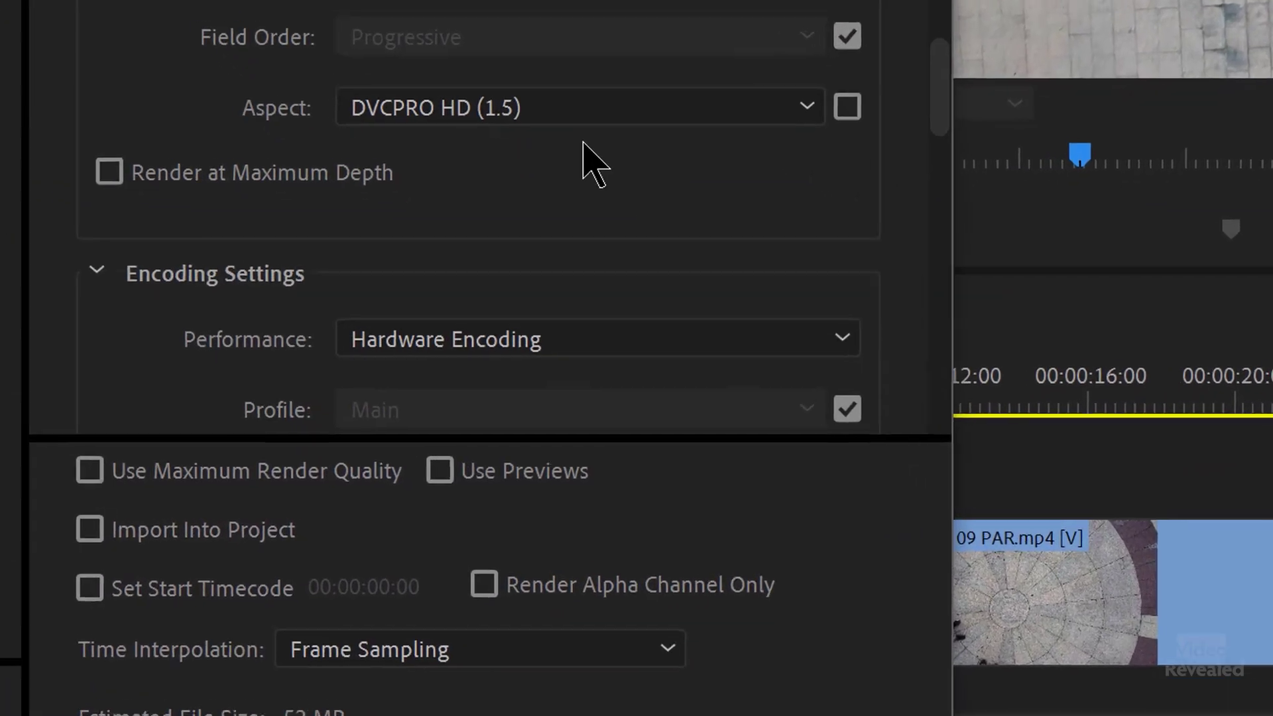
click(588, 106)
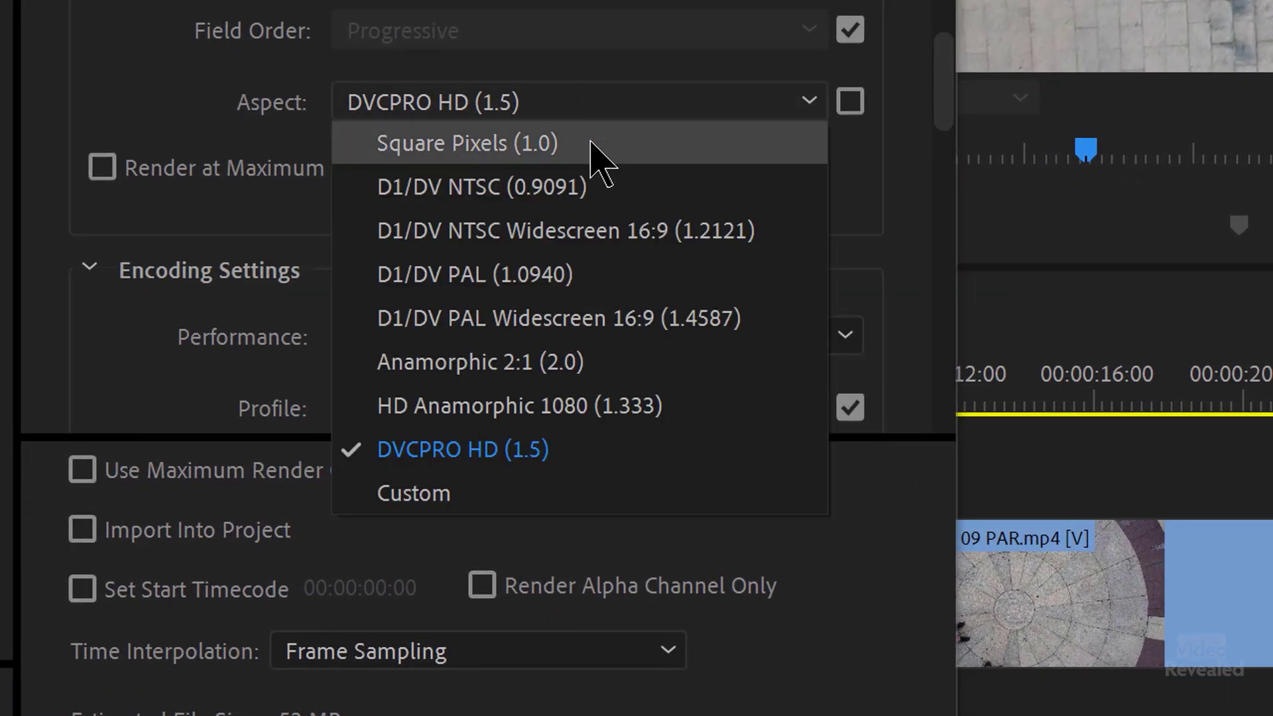
click(592, 143)
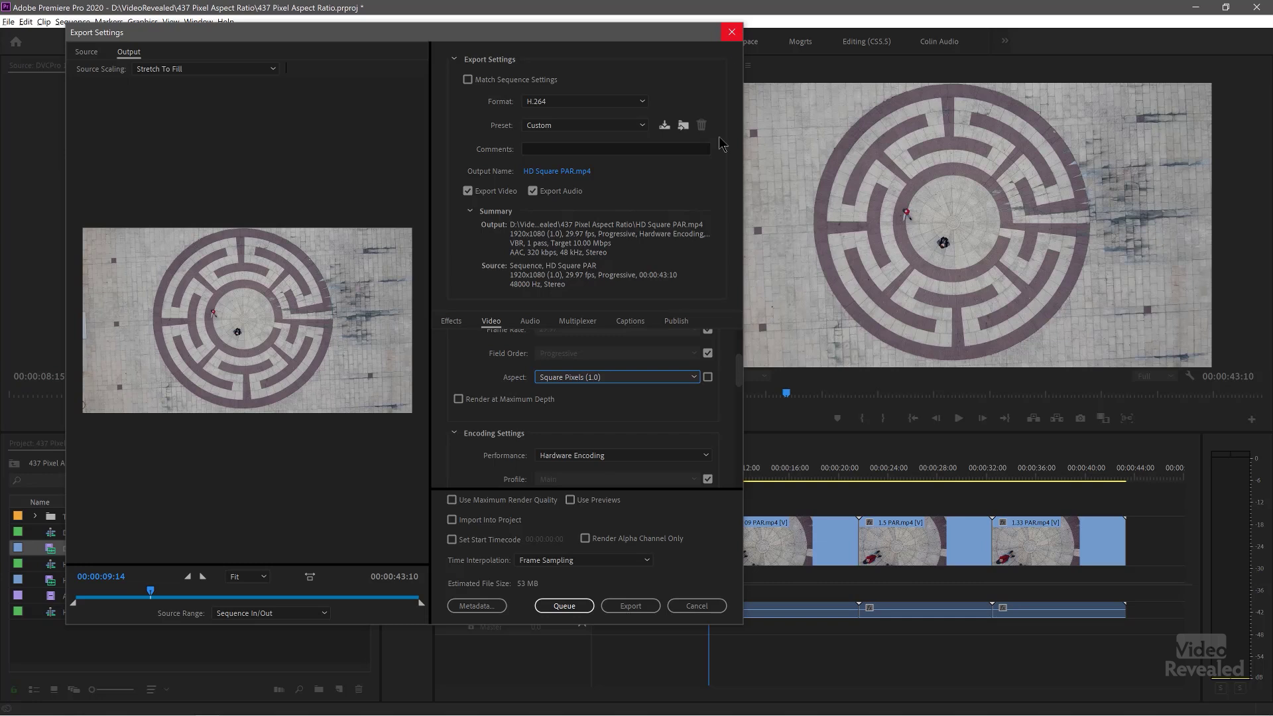
click(621, 380)
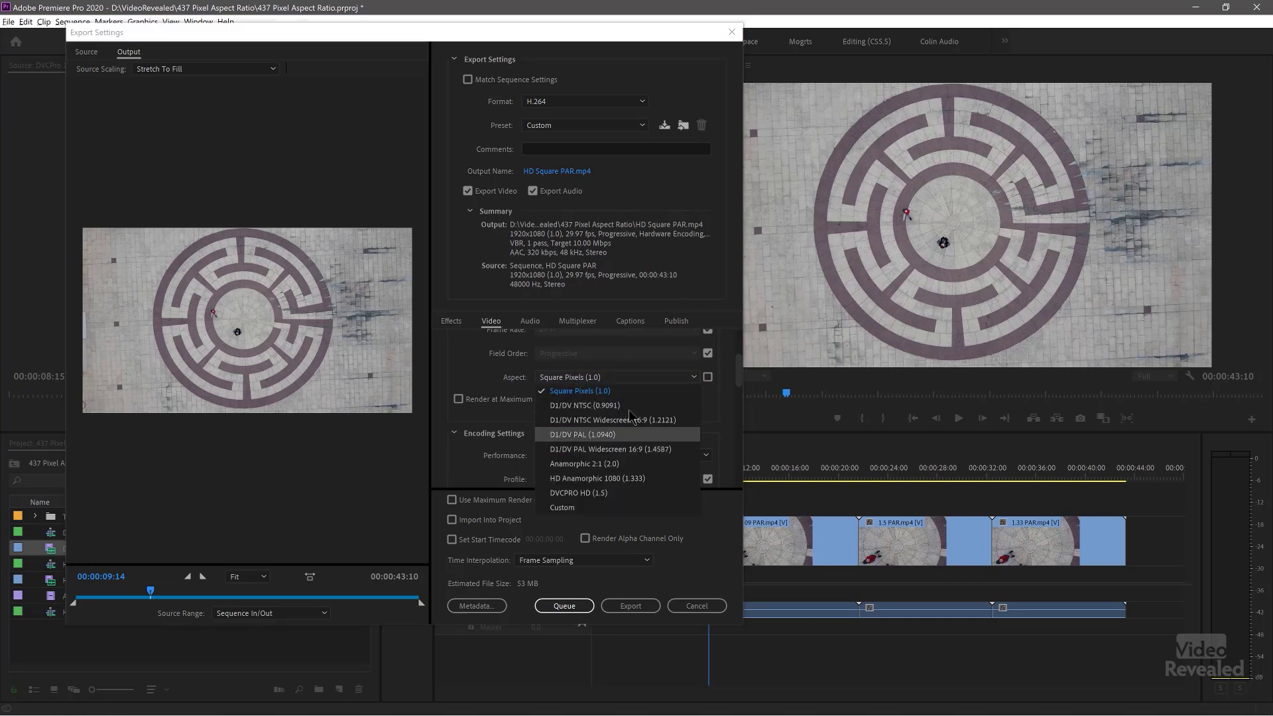
click(625, 494)
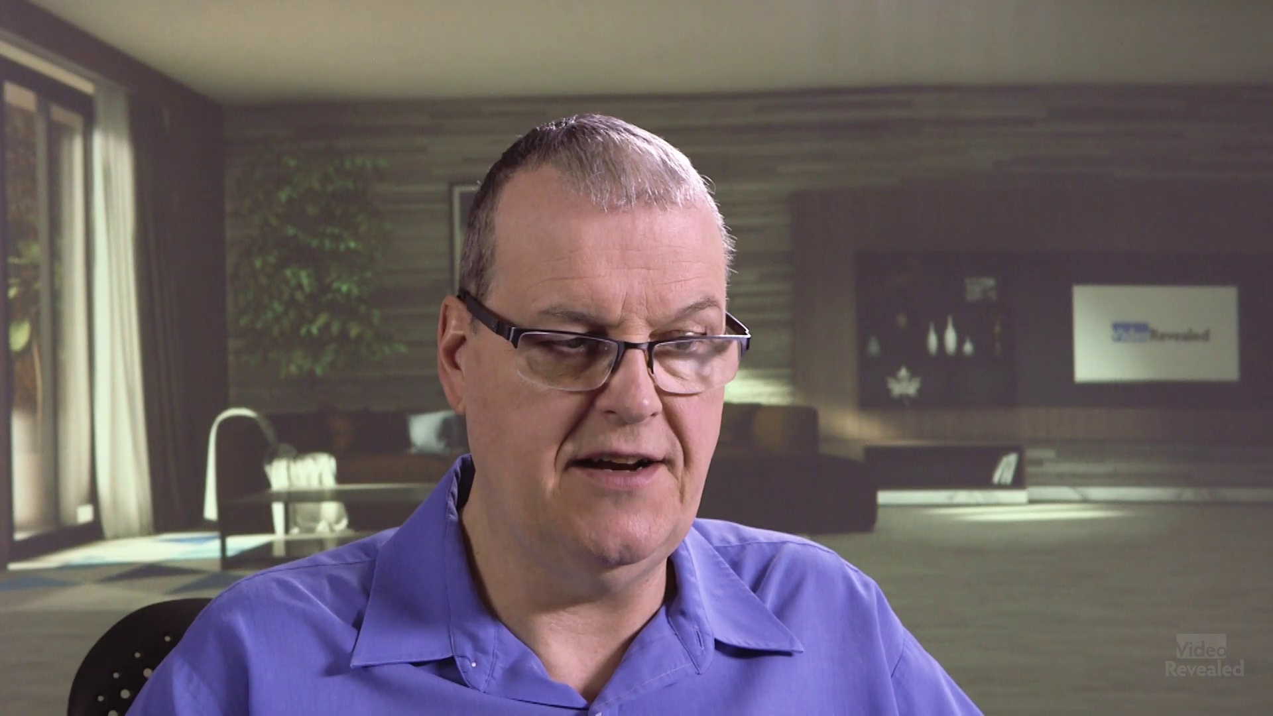